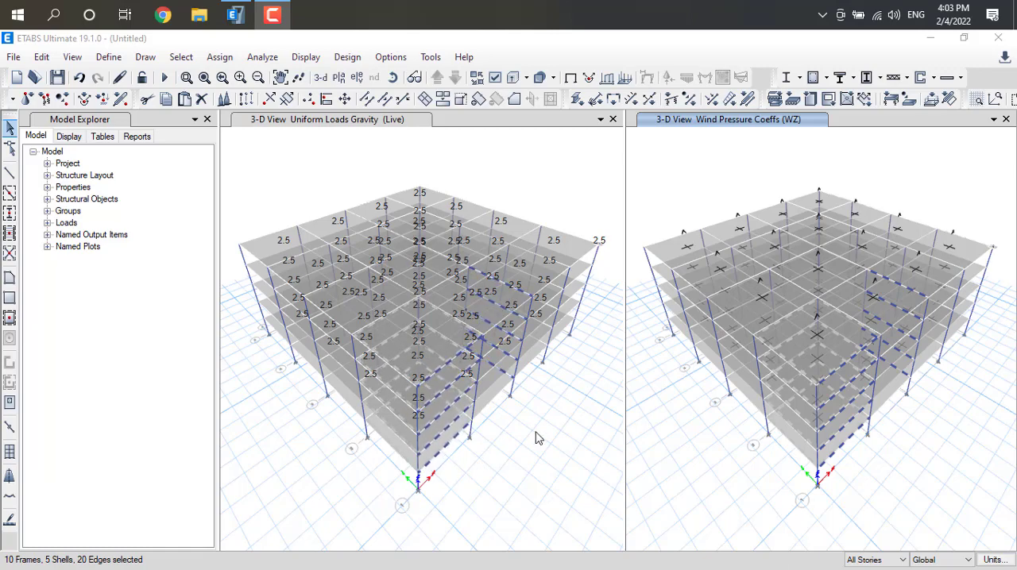
Select the Base story and assign its joints fixed restraints against translation and rotation in X, Y and Z.
{"action": "left_click", "coordinate": [192, 62]}
{"action": "mouse_move", "coordinate": [200, 76]}
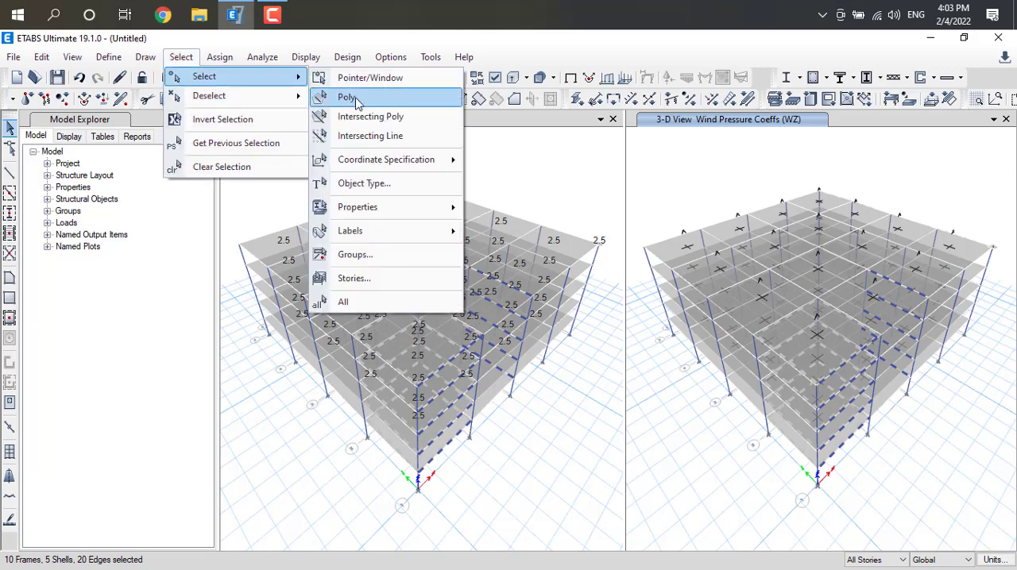
{"action": "left_click", "coordinate": [354, 279]}
{"action": "left_click", "coordinate": [435, 212]}
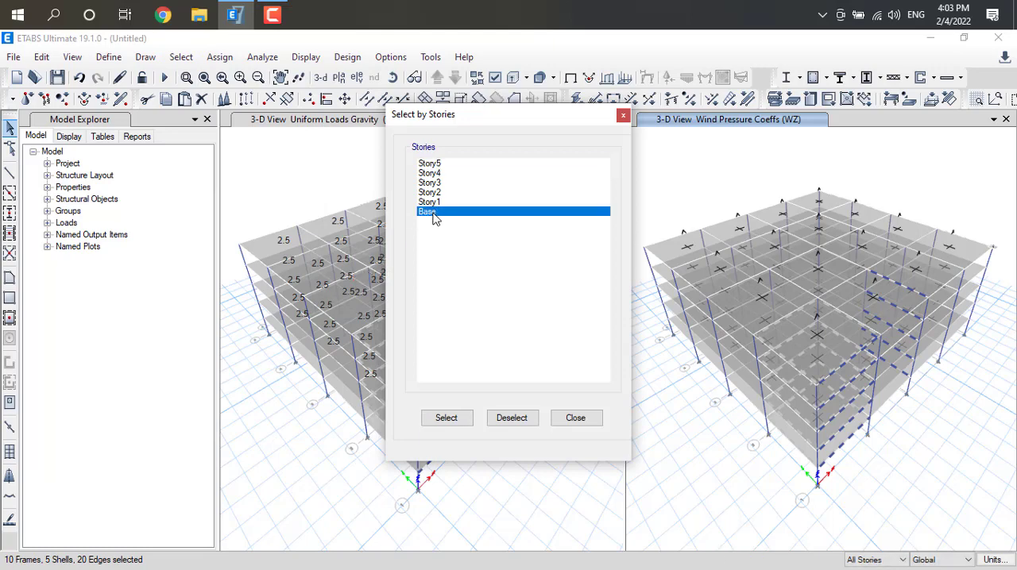
{"action": "left_click", "coordinate": [445, 418]}
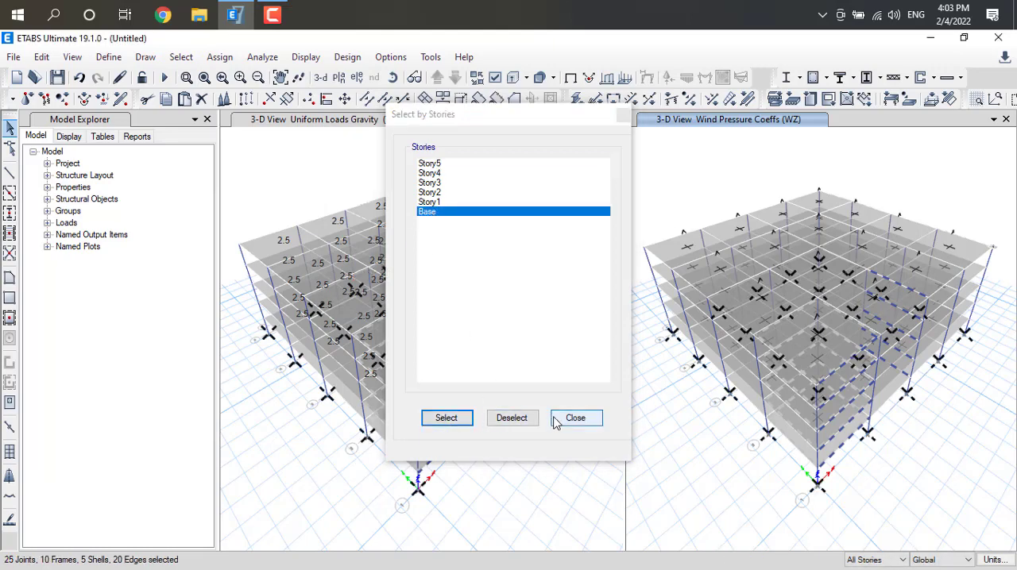
{"action": "left_click", "coordinate": [590, 421]}
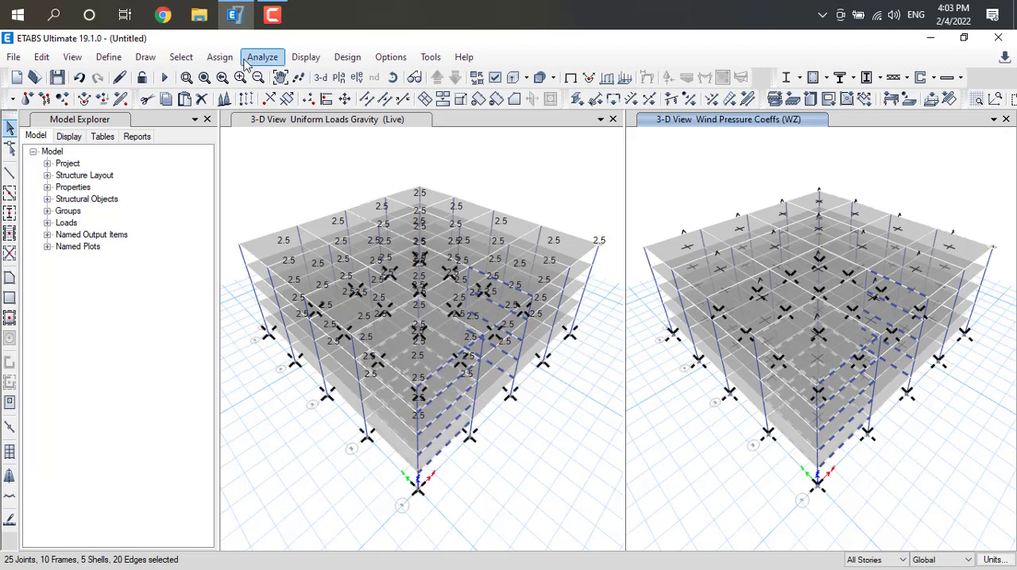
{"action": "left_click", "coordinate": [220, 58]}
{"action": "mouse_move", "coordinate": [239, 76]}
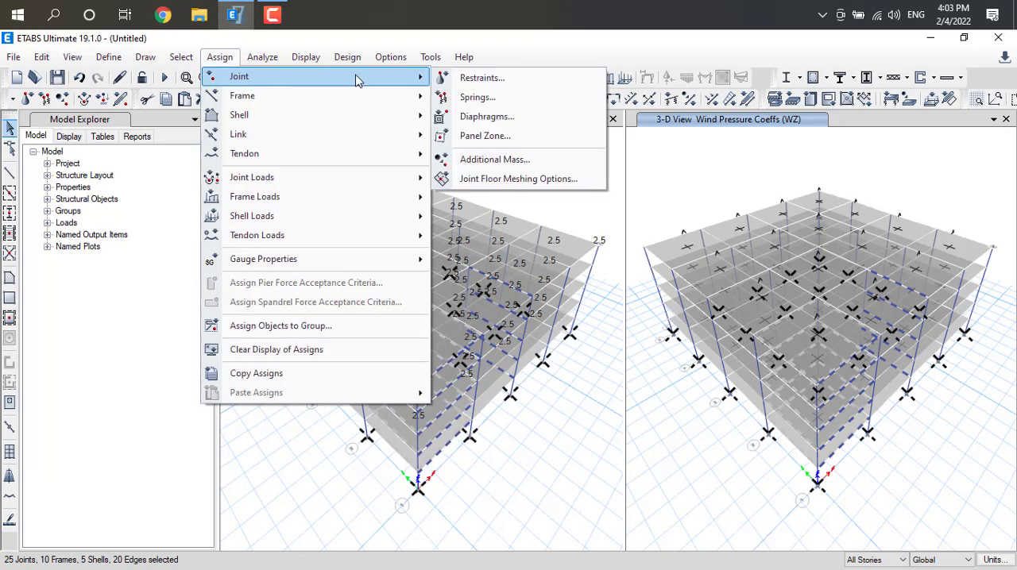
{"action": "left_click", "coordinate": [481, 78]}
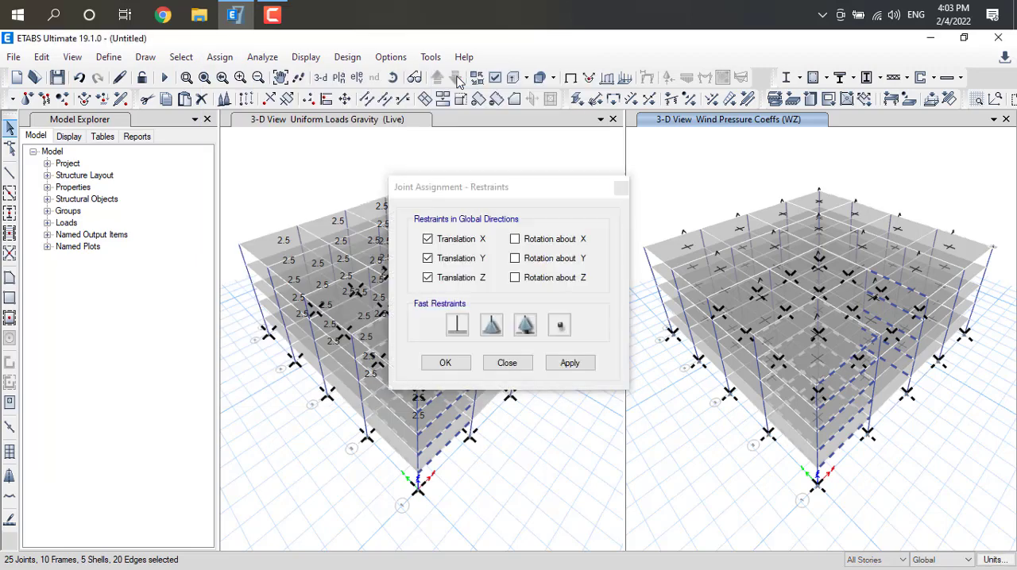
{"action": "left_click", "coordinate": [456, 328]}
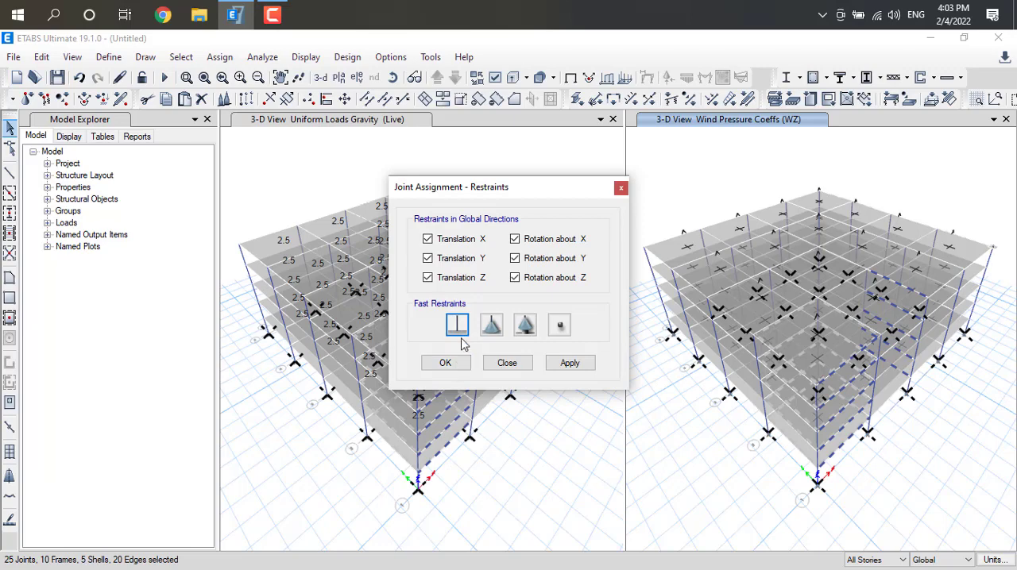
{"action": "left_click", "coordinate": [578, 365]}
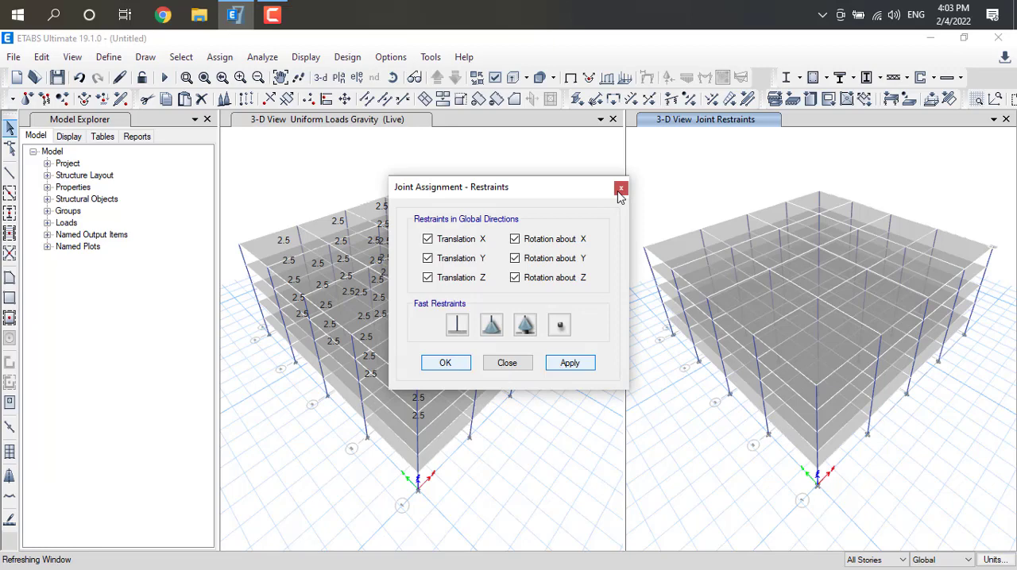
{"action": "left_click", "coordinate": [509, 366]}
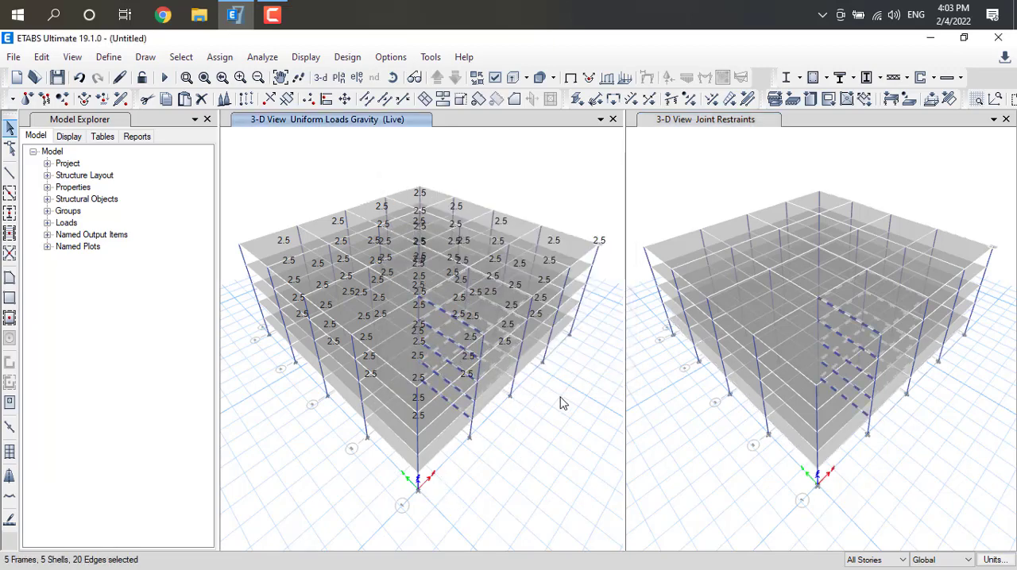
{"action": "left_click", "coordinate": [668, 50]}
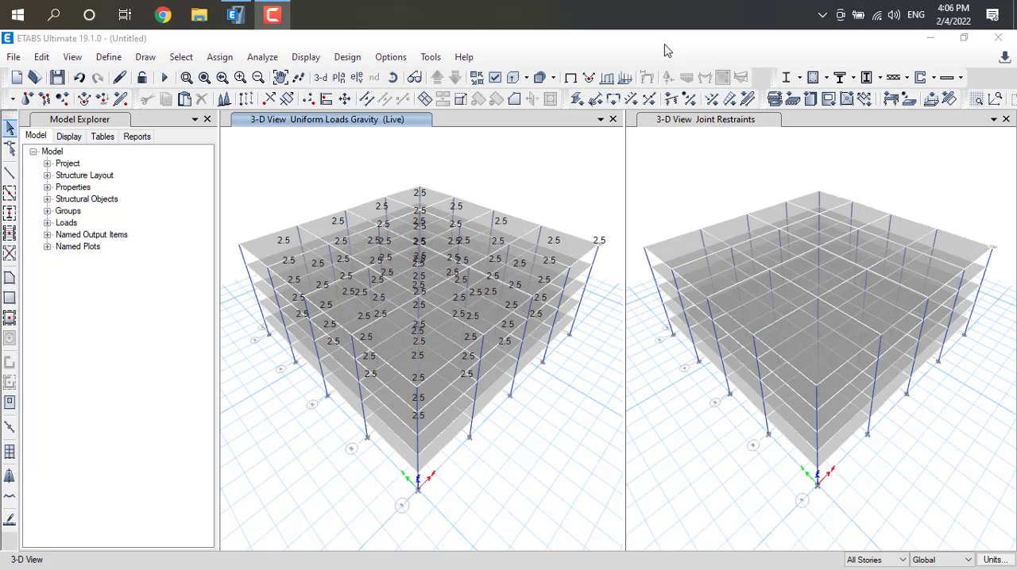
Select all objects in the model and assign diaphragm D1 to the joints.
{"action": "left_click", "coordinate": [185, 63]}
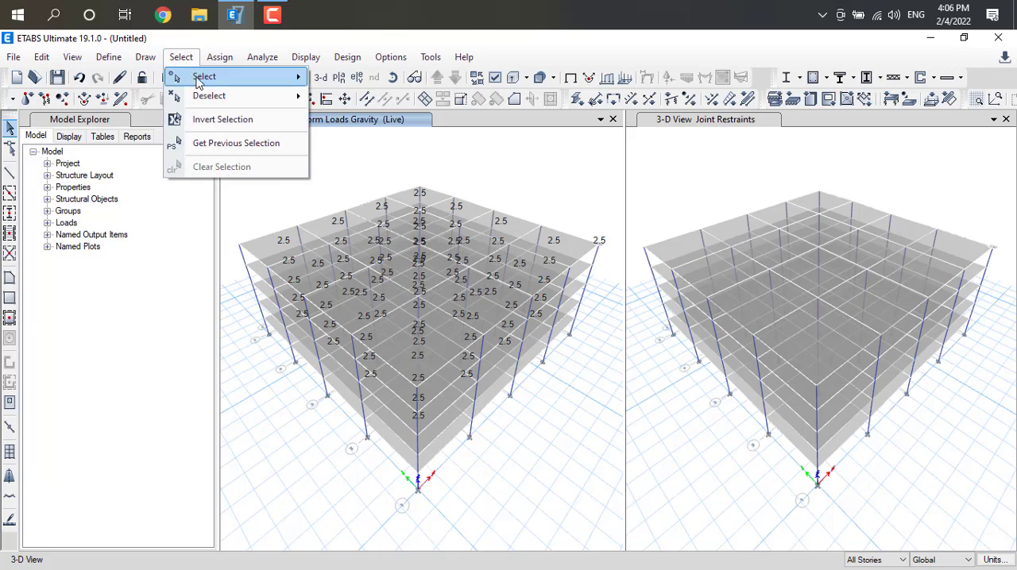
{"action": "mouse_move", "coordinate": [170, 76]}
{"action": "left_click", "coordinate": [366, 302]}
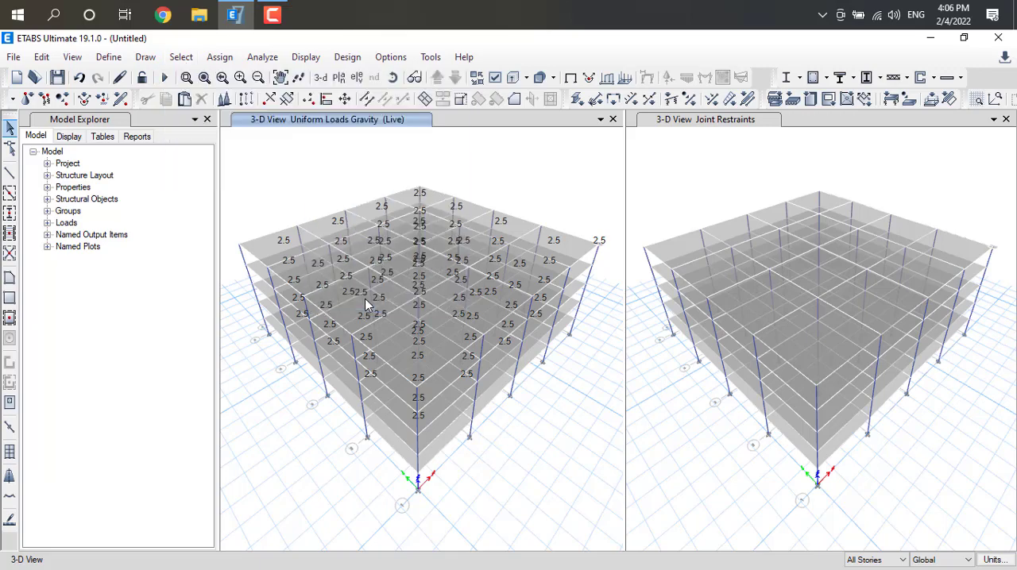
{"action": "left_click", "coordinate": [270, 58]}
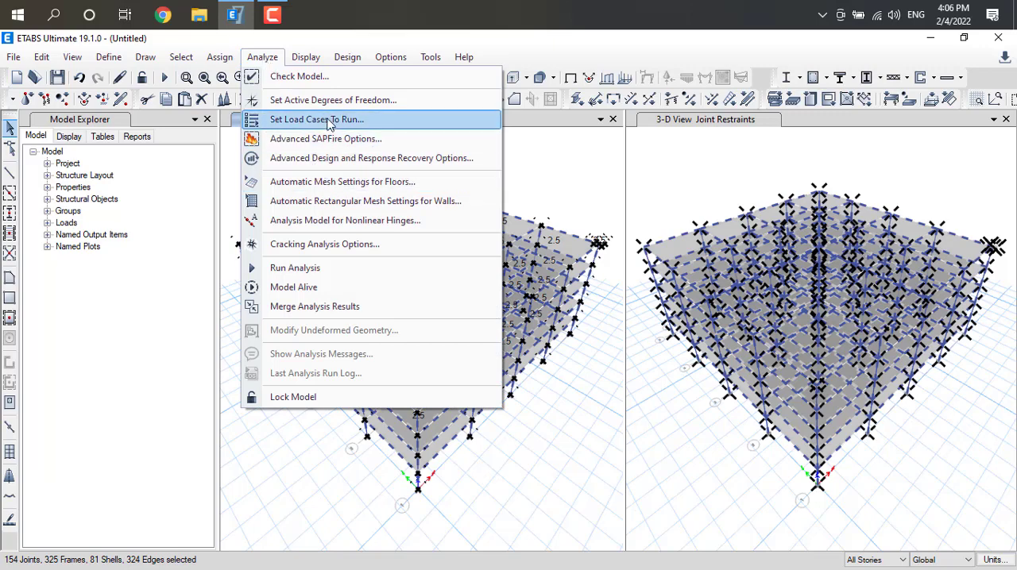
{"action": "left_click", "coordinate": [220, 58]}
{"action": "left_click", "coordinate": [220, 62]}
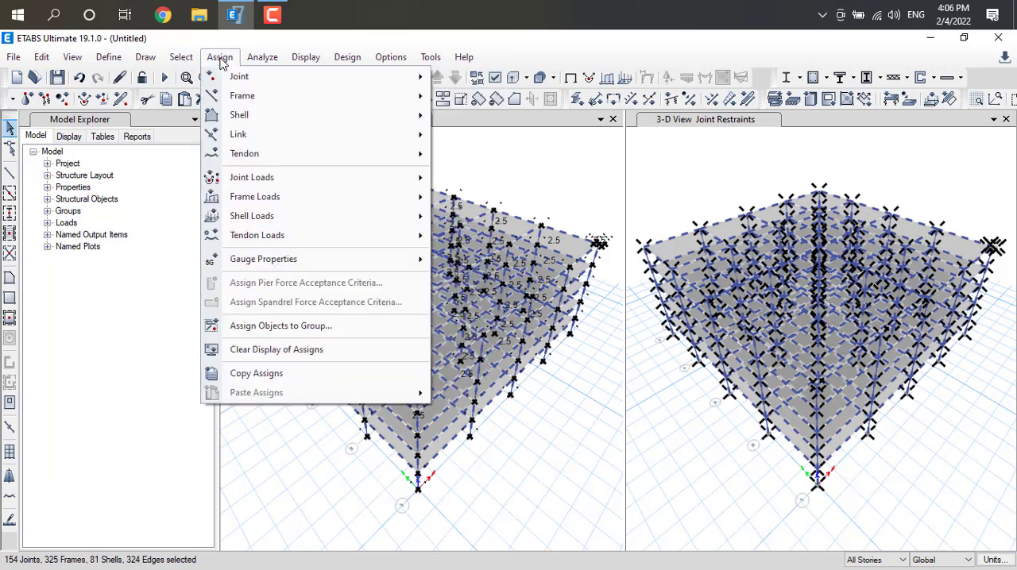
{"action": "mouse_move", "coordinate": [242, 82]}
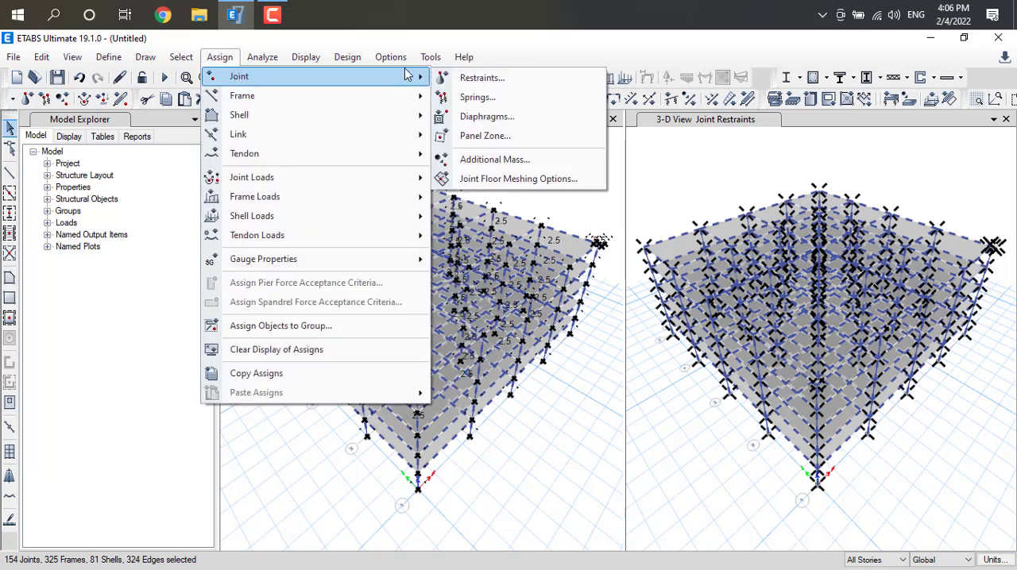
{"action": "left_click", "coordinate": [493, 118]}
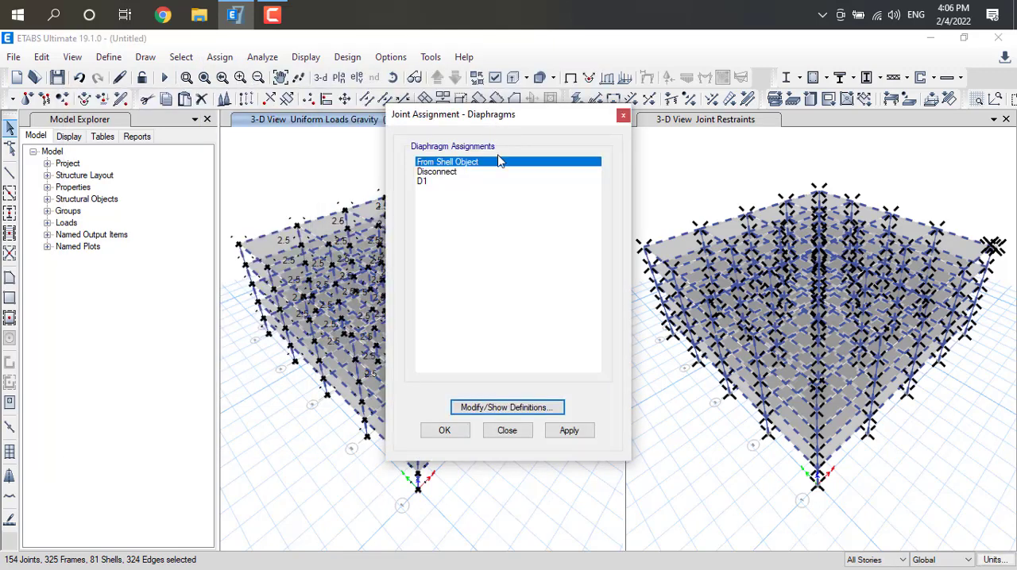
{"action": "left_click", "coordinate": [425, 182]}
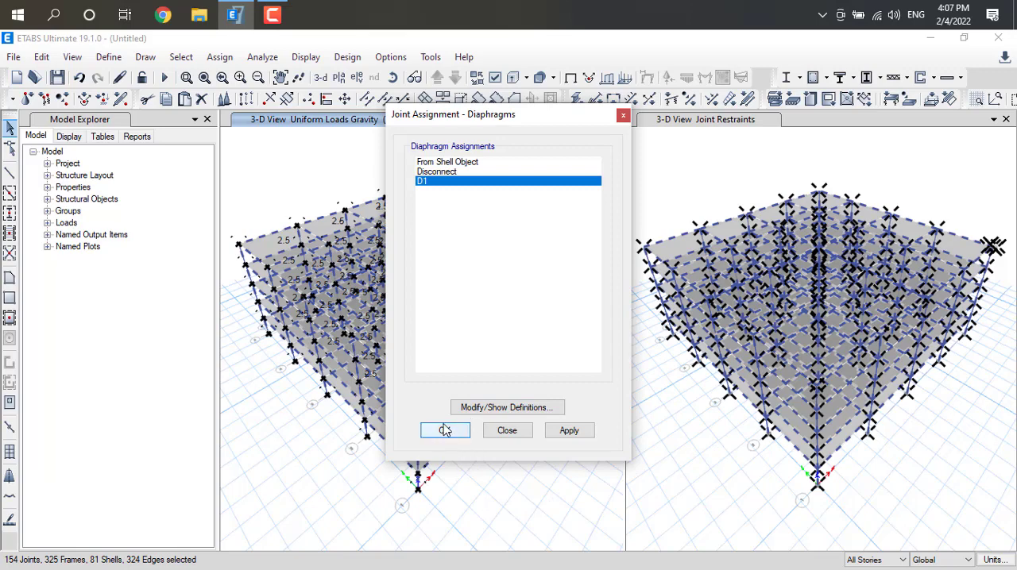
{"action": "left_click", "coordinate": [570, 430]}
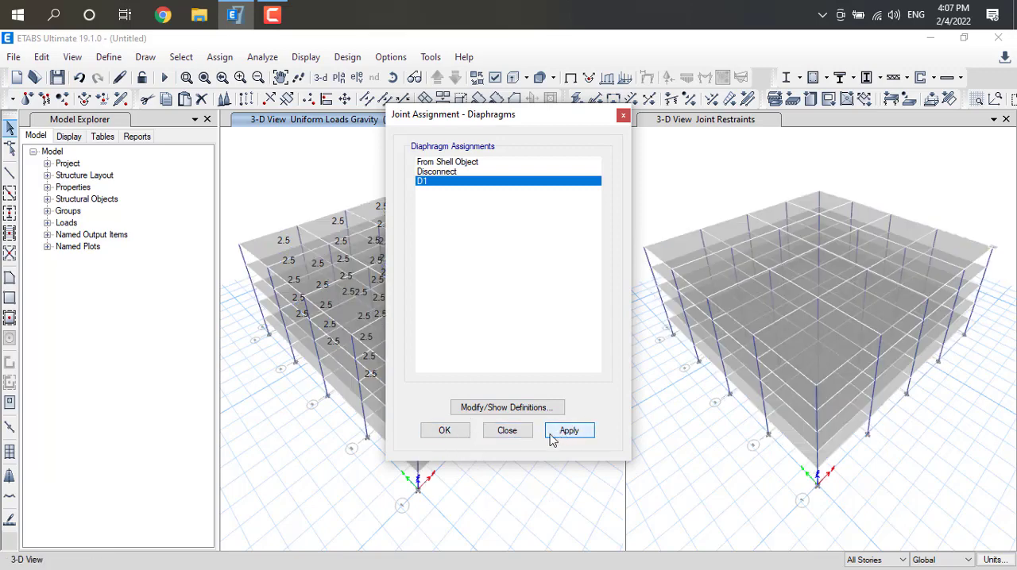
{"action": "left_click", "coordinate": [444, 432]}
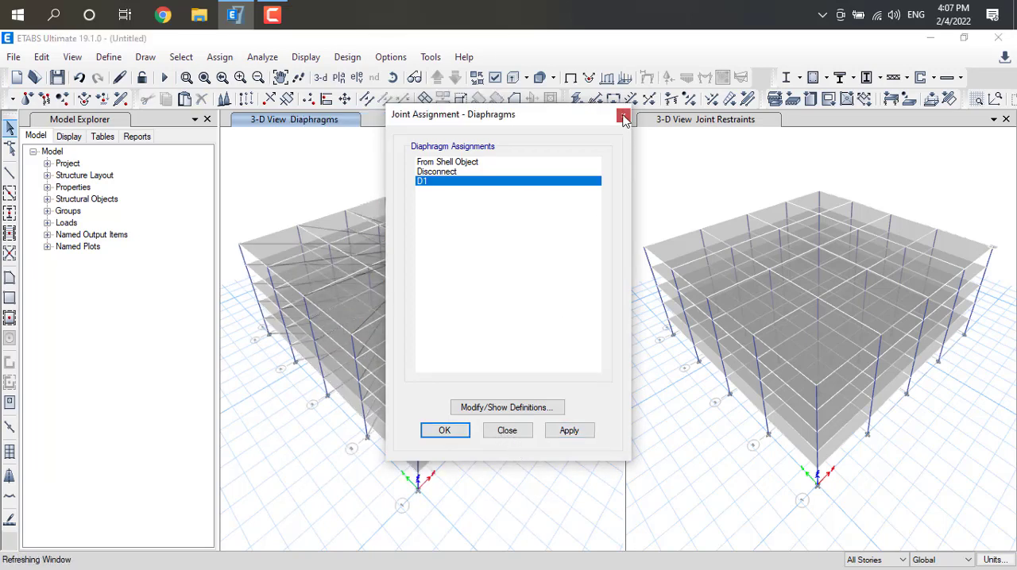
{"action": "left_click", "coordinate": [624, 118]}
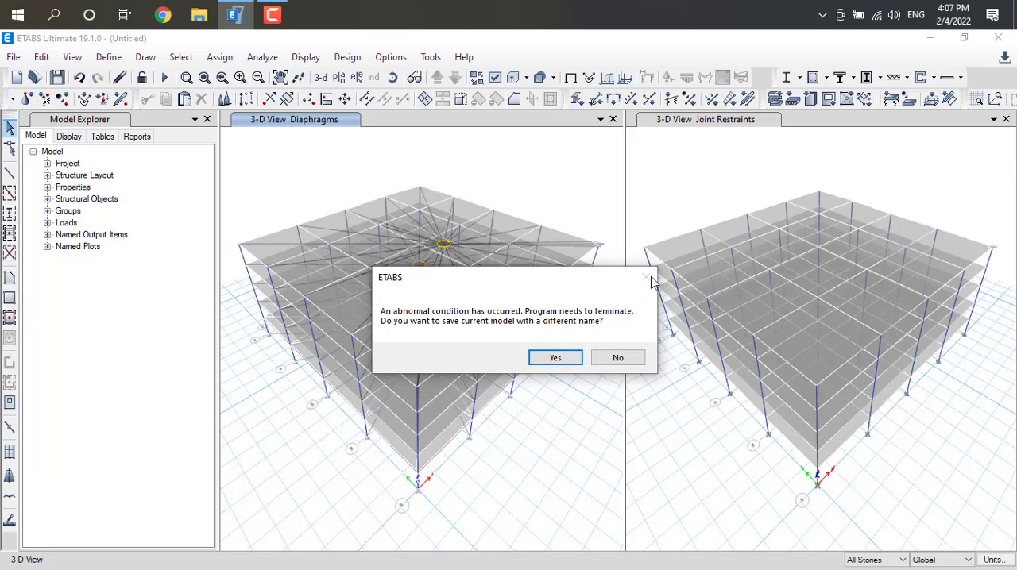
{"action": "left_click", "coordinate": [540, 362]}
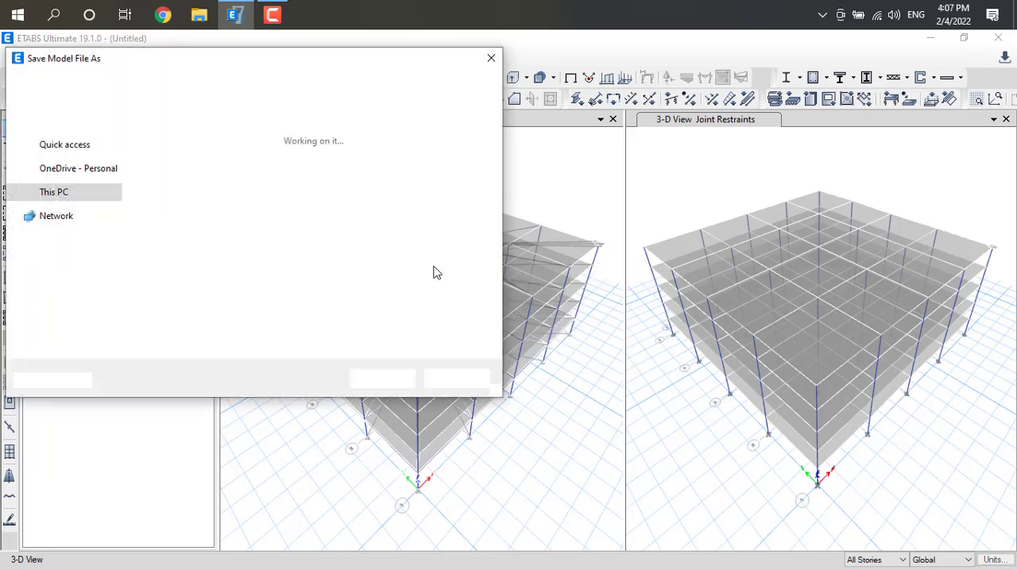
{"action": "left_click", "coordinate": [490, 58]}
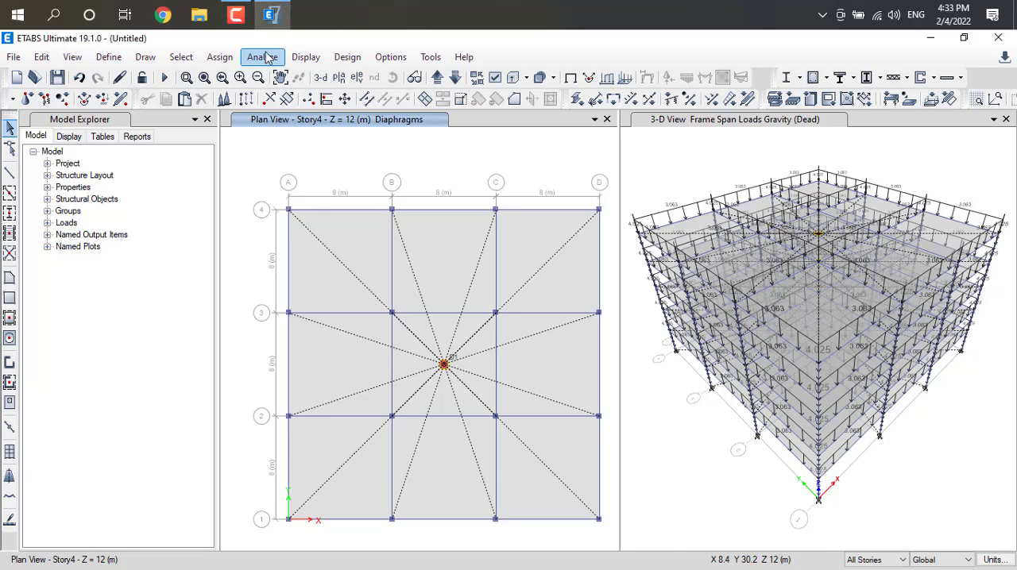
Check the model for joints/joints, joints/frames and joints/shells within tolerance, and dismiss the report.
{"action": "left_click", "coordinate": [262, 57]}
{"action": "left_click", "coordinate": [285, 76]}
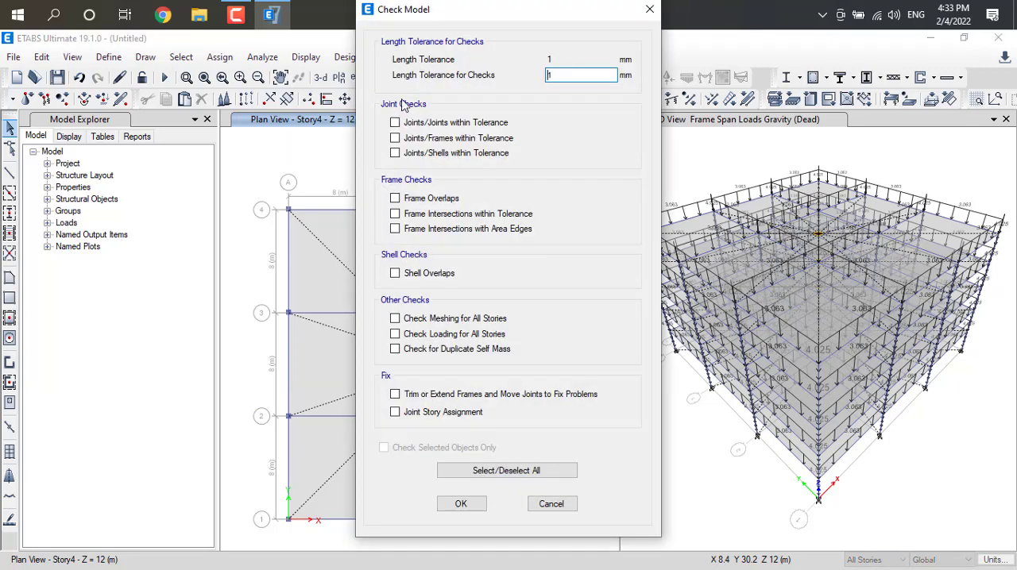
{"action": "left_click", "coordinate": [395, 123]}
{"action": "left_click", "coordinate": [395, 139]}
{"action": "left_click", "coordinate": [395, 152]}
{"action": "left_click", "coordinate": [467, 505]}
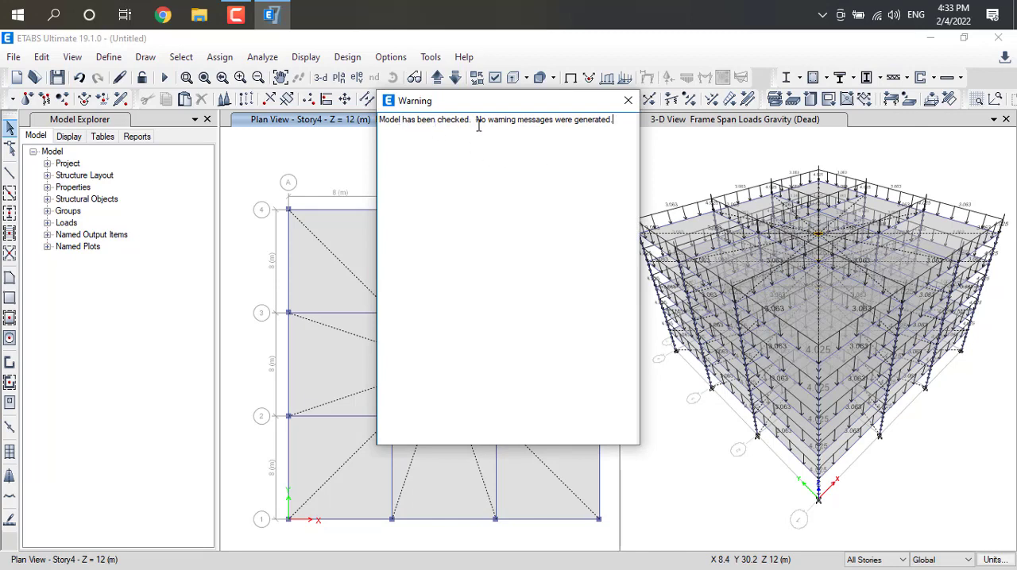
{"action": "left_click", "coordinate": [628, 101]}
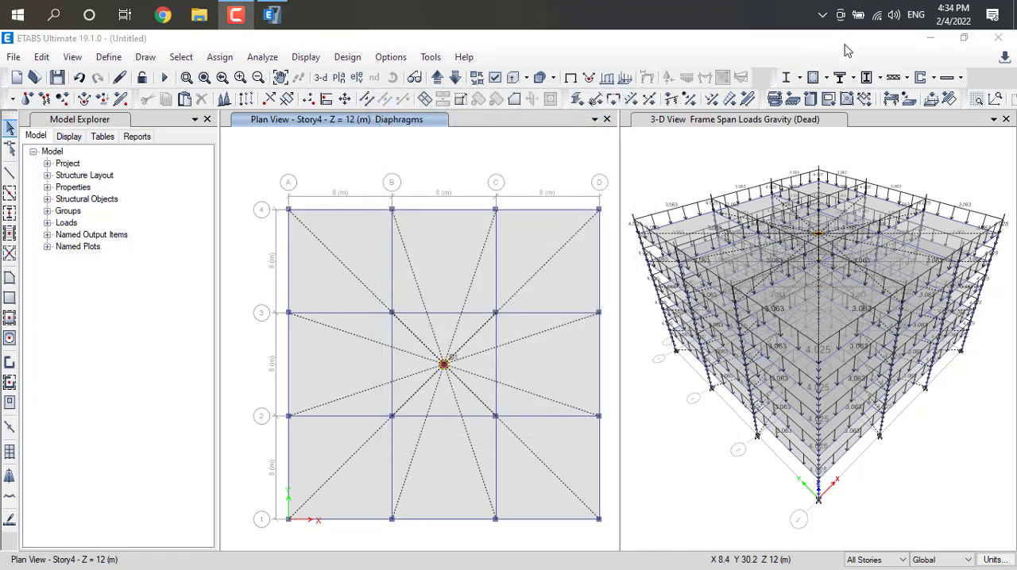
{"action": "left_click", "coordinate": [272, 61]}
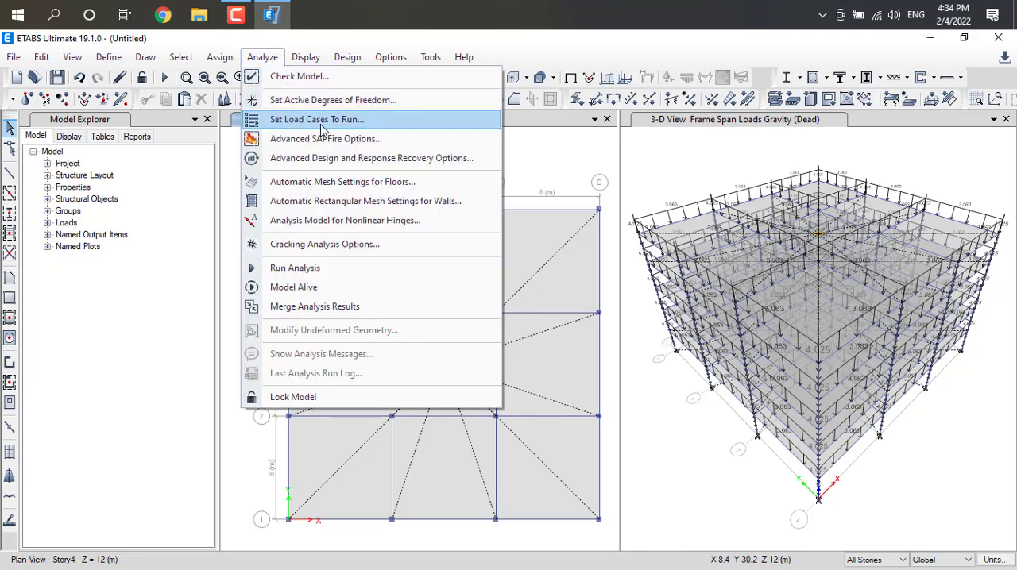
{"action": "left_click", "coordinate": [296, 121]}
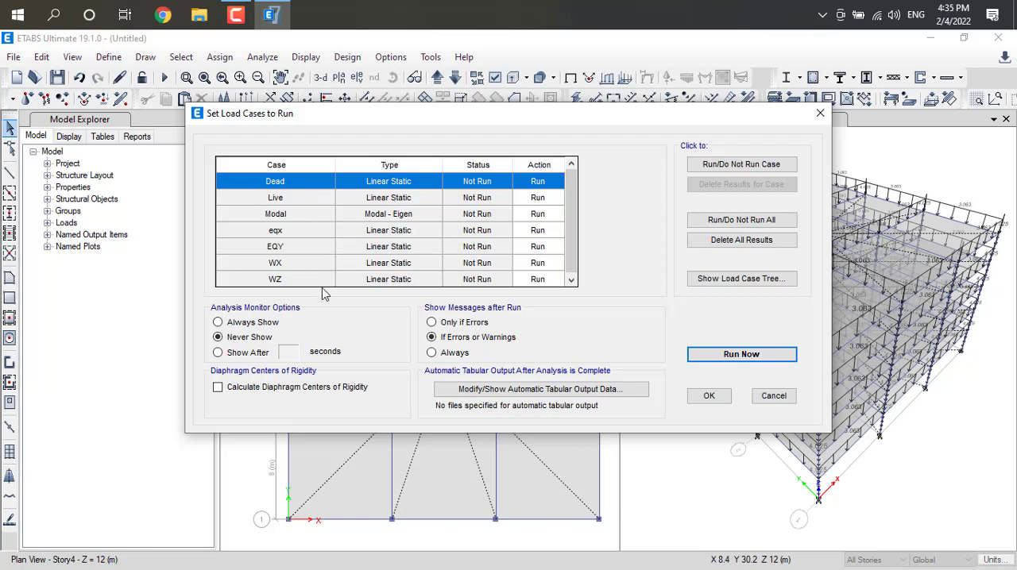
{"action": "left_click", "coordinate": [741, 354]}
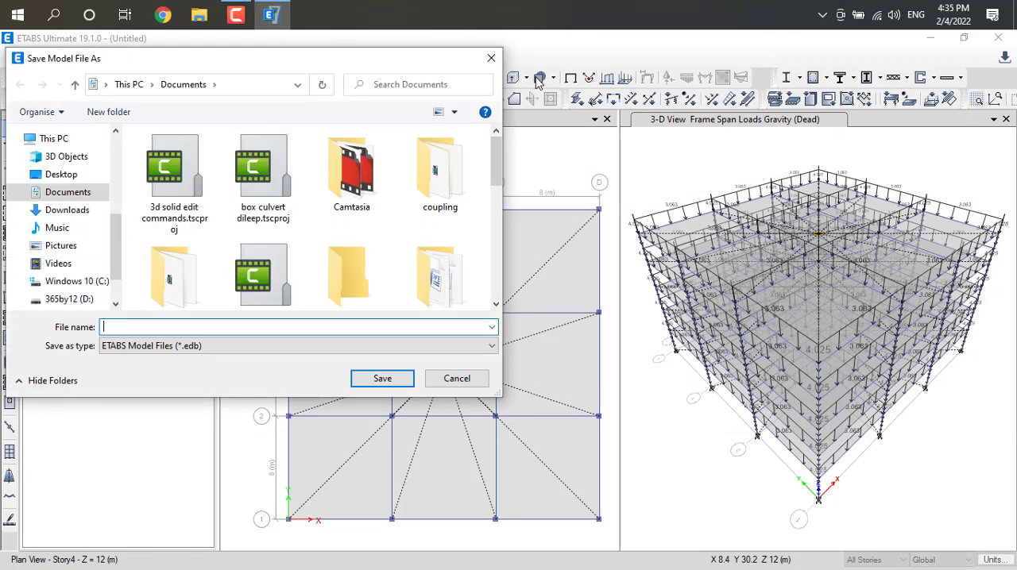
{"action": "left_click", "coordinate": [489, 61]}
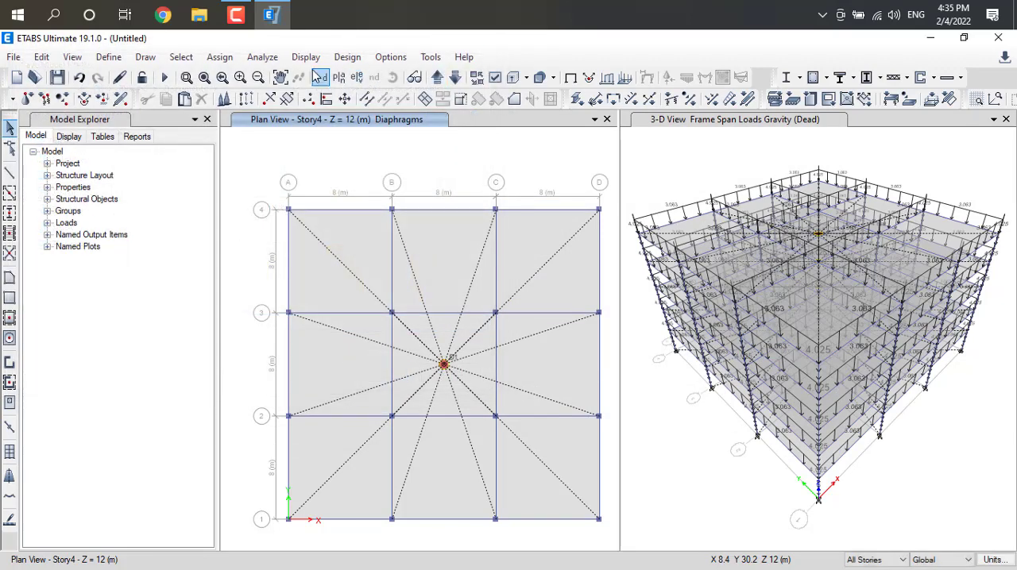
Review the load cases set to run and run the analysis for all of them.
{"action": "left_click", "coordinate": [266, 59]}
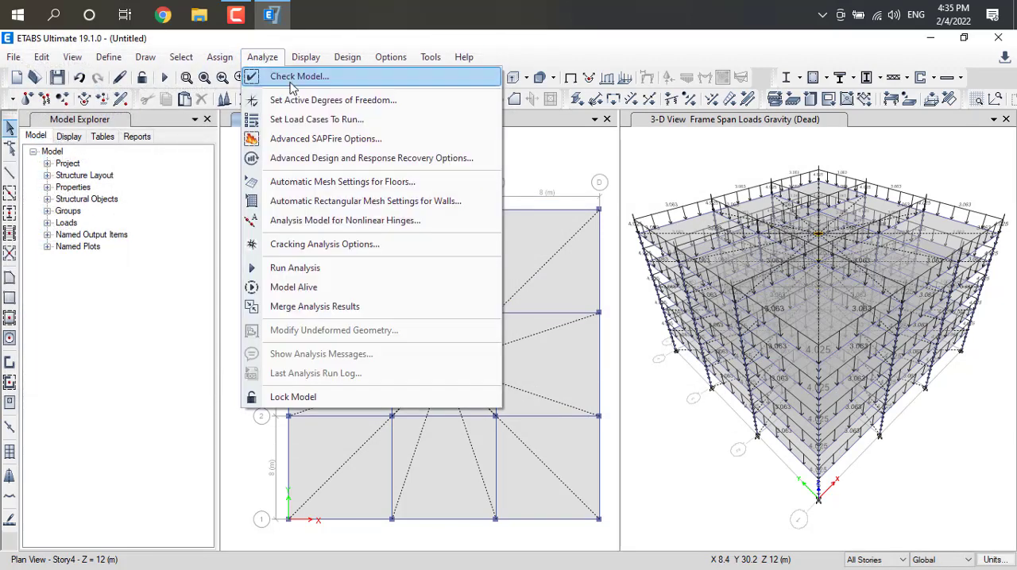
{"action": "left_click", "coordinate": [328, 123]}
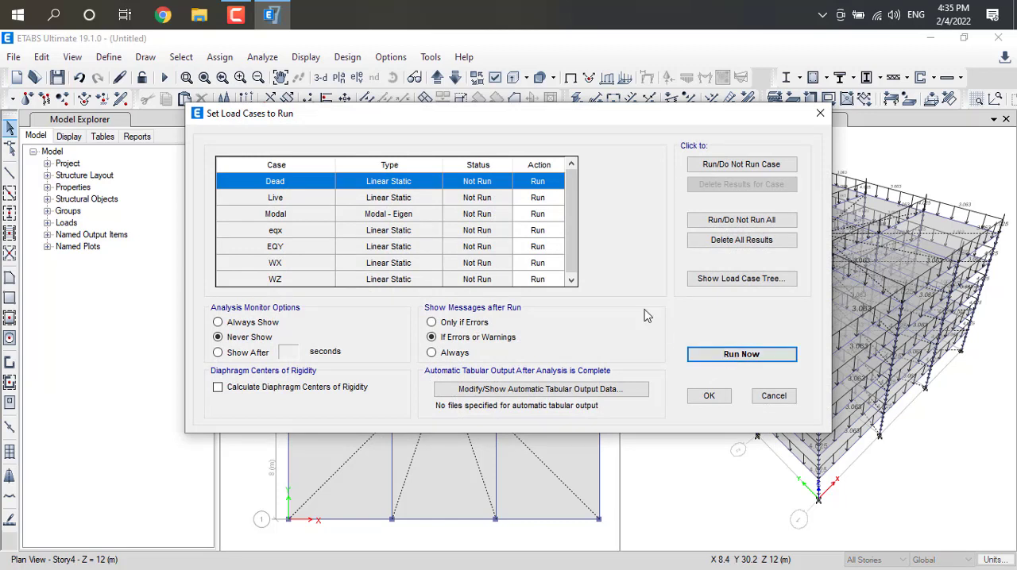
{"action": "scroll", "coordinate": [568, 234], "scroll_direction": "down", "scroll_amount": 1}
{"action": "scroll", "coordinate": [569, 254], "scroll_direction": "up", "scroll_amount": 1}
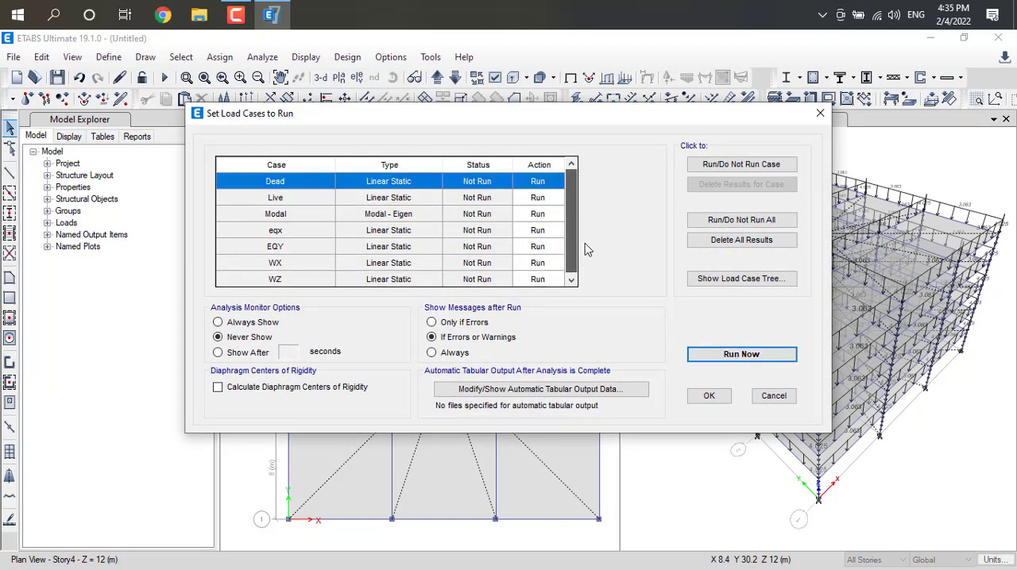
{"action": "left_click", "coordinate": [717, 360]}
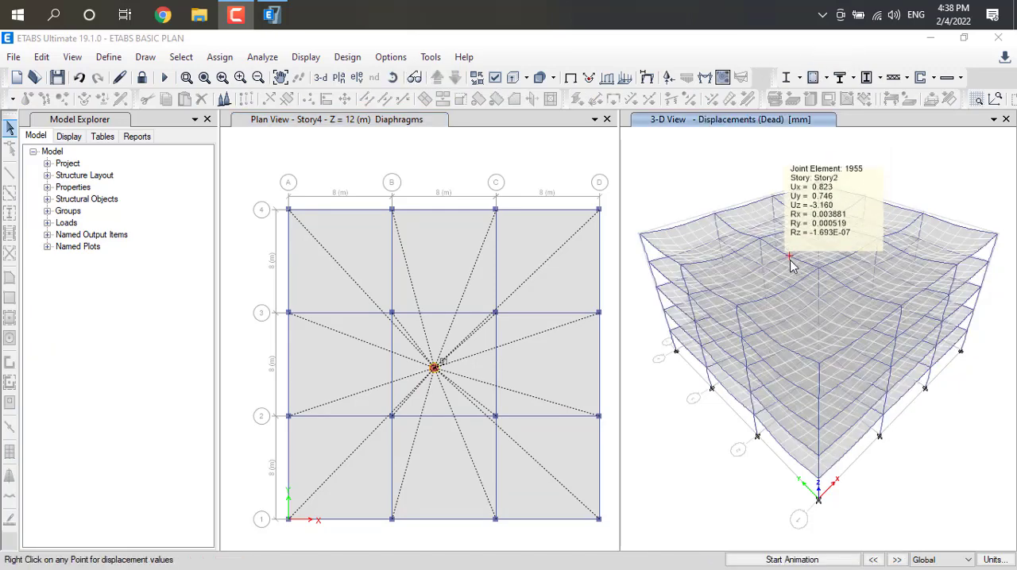
Inspect the joint displacements at several slab points in the 3-D deformed shape for the Dead load case.
{"action": "mouse_move", "coordinate": [784, 279]}
{"action": "mouse_move", "coordinate": [766, 299]}
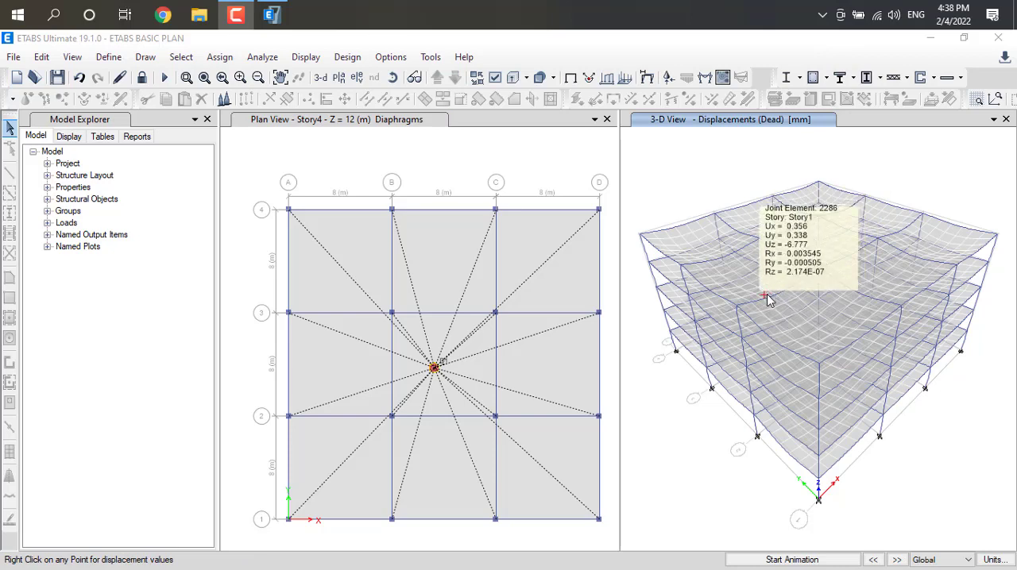
{"action": "mouse_move", "coordinate": [756, 318]}
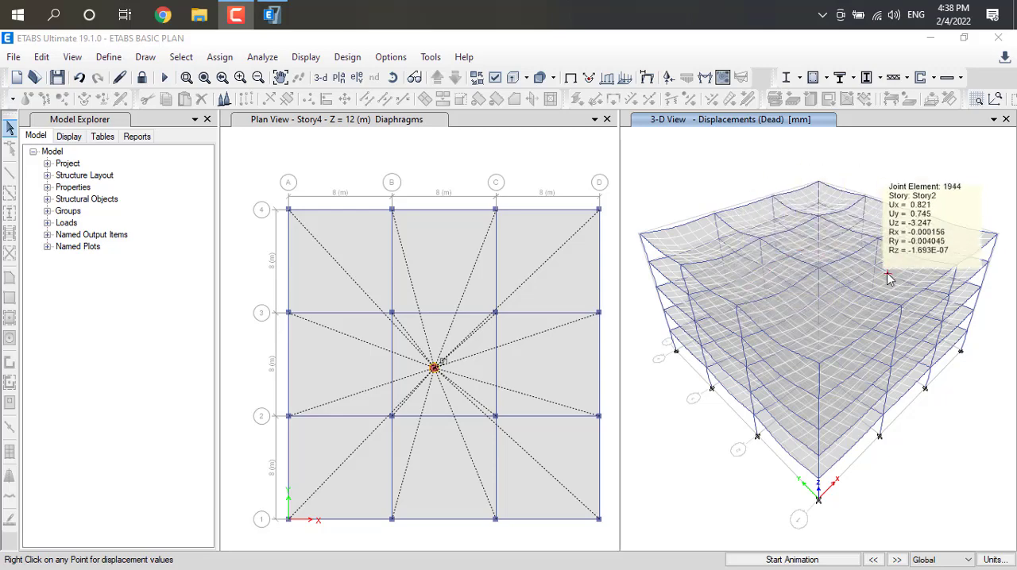
Play the animation of the Dead load case deformed shape in the 3-D view and stop it.
{"action": "mouse_move", "coordinate": [825, 288]}
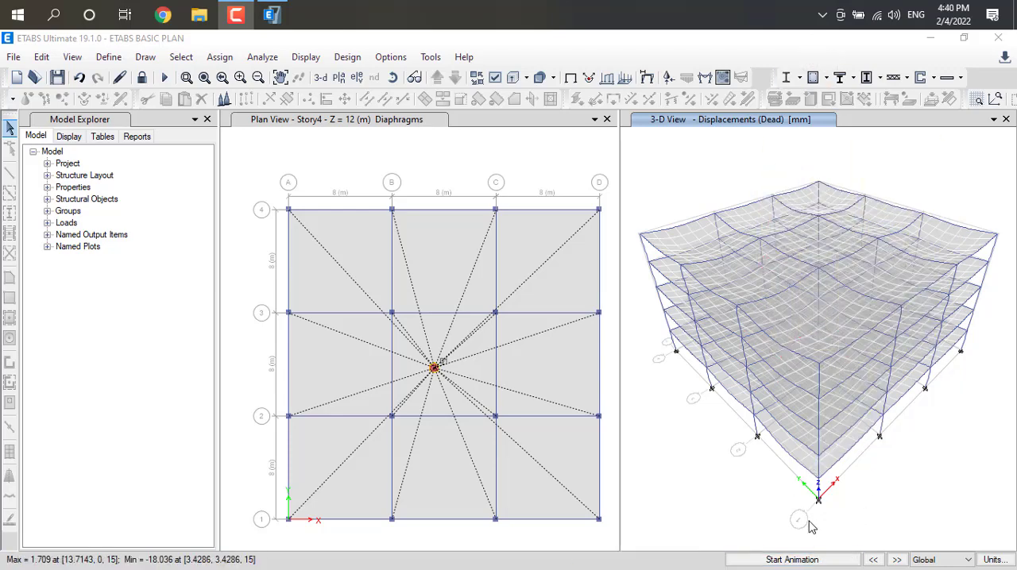
{"action": "left_click", "coordinate": [791, 560]}
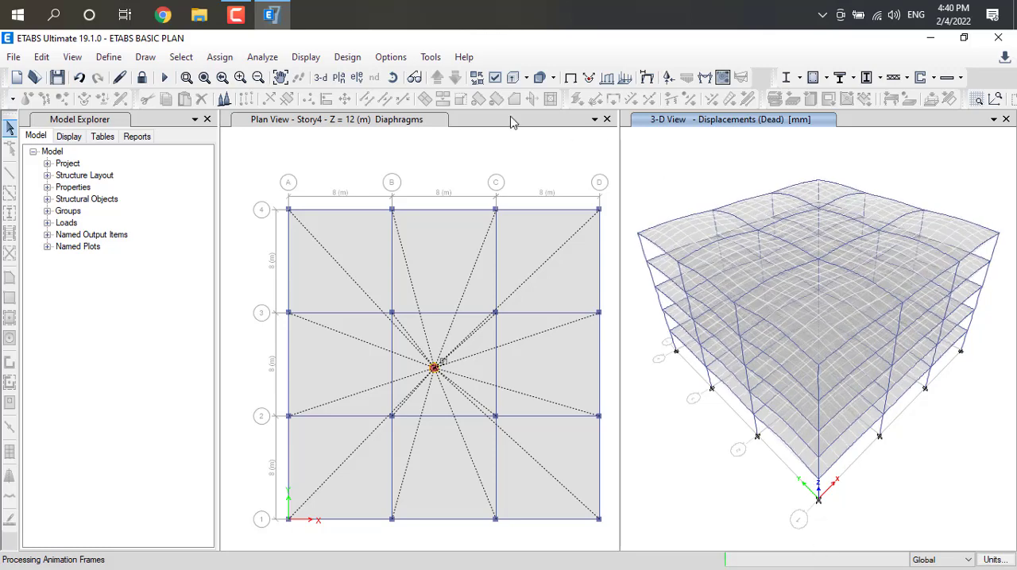
{"action": "left_click", "coordinate": [308, 59]}
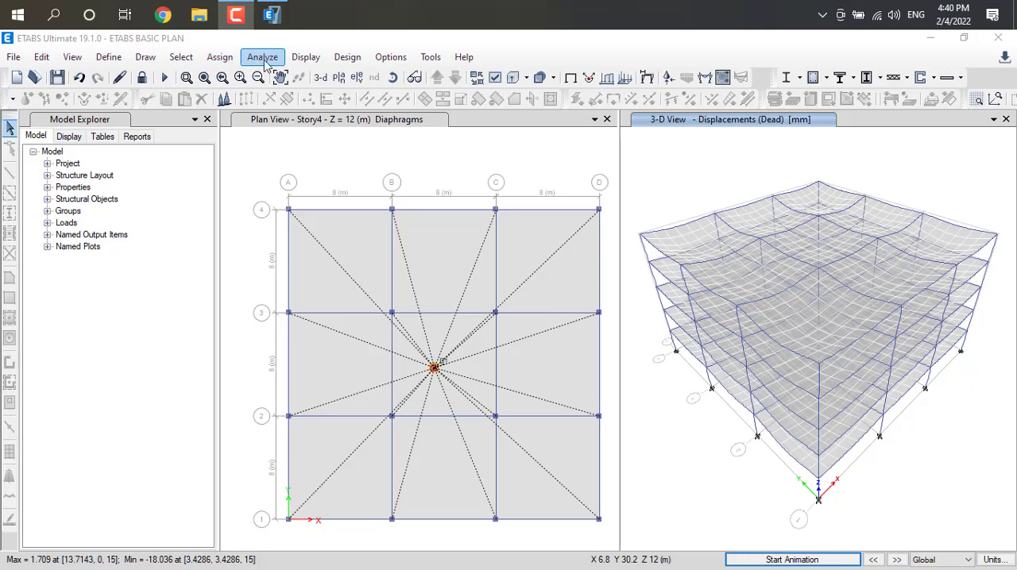
Display the 3-D deformed shape for load case eqx with automatic scaling, and play and stop its animation.
{"action": "left_click", "coordinate": [307, 57]}
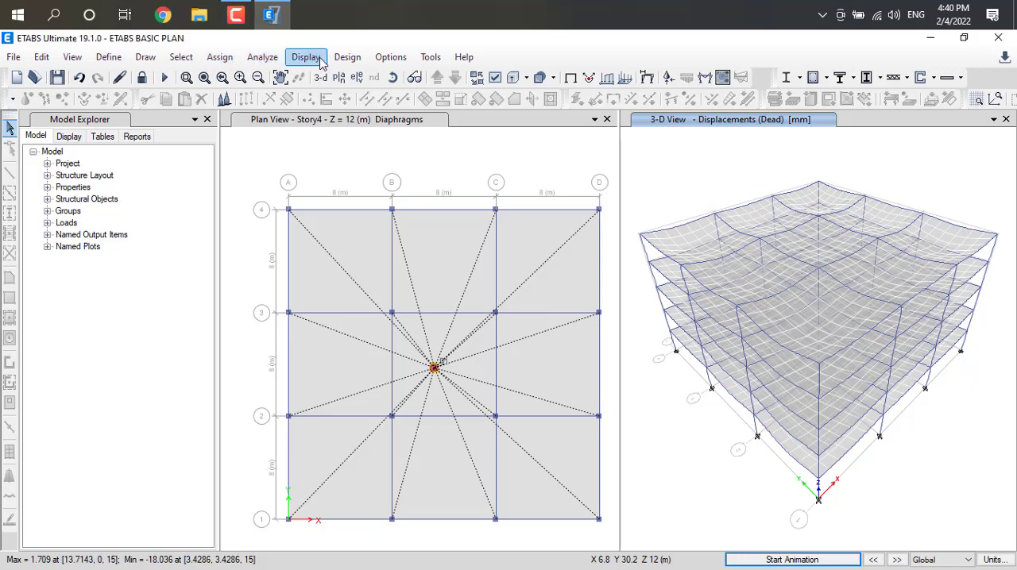
{"action": "left_click", "coordinate": [321, 60]}
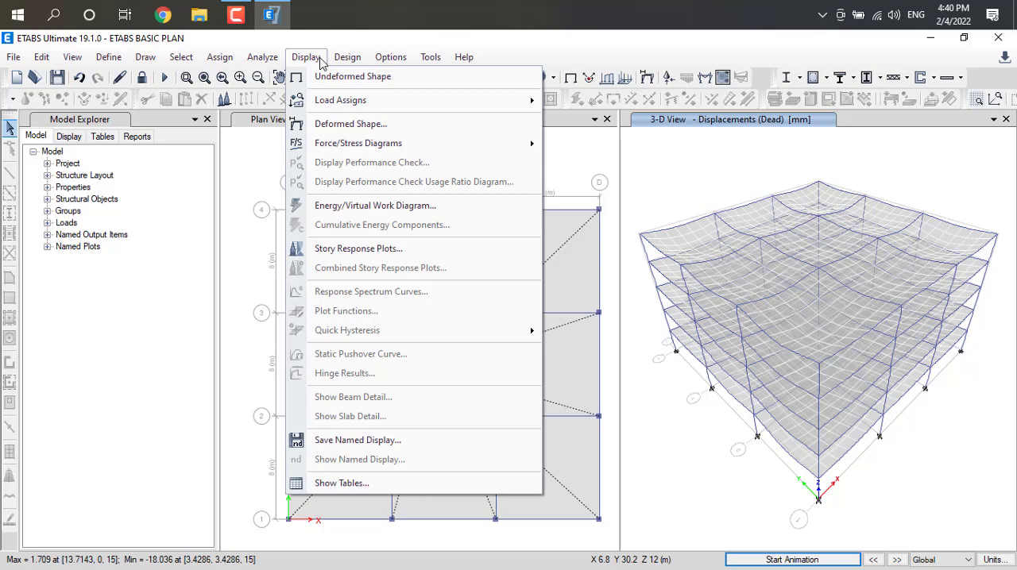
{"action": "left_click", "coordinate": [338, 125]}
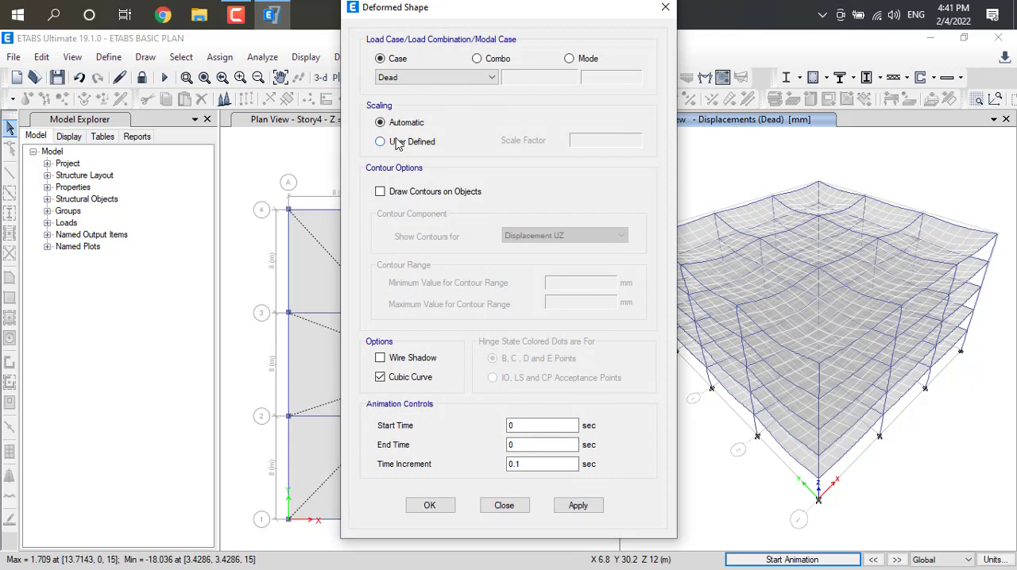
{"action": "left_click", "coordinate": [481, 77]}
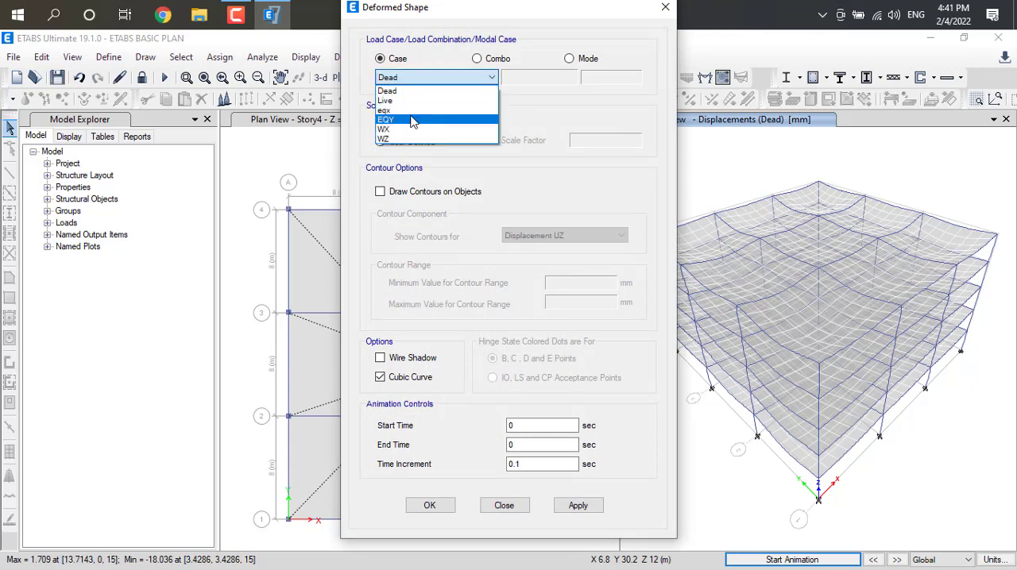
{"action": "left_click", "coordinate": [412, 120]}
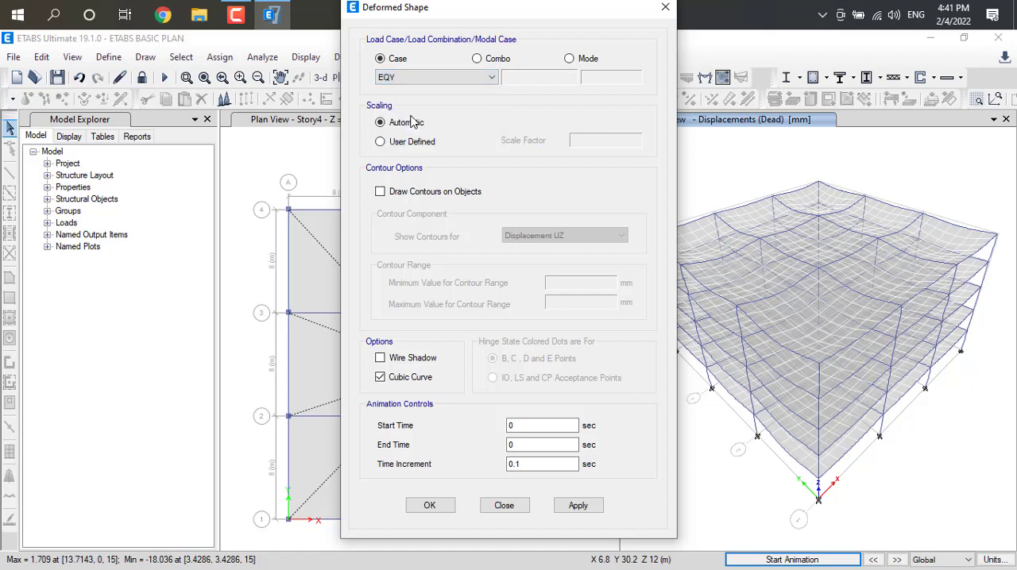
{"action": "left_click", "coordinate": [492, 78]}
{"action": "left_click", "coordinate": [402, 111]}
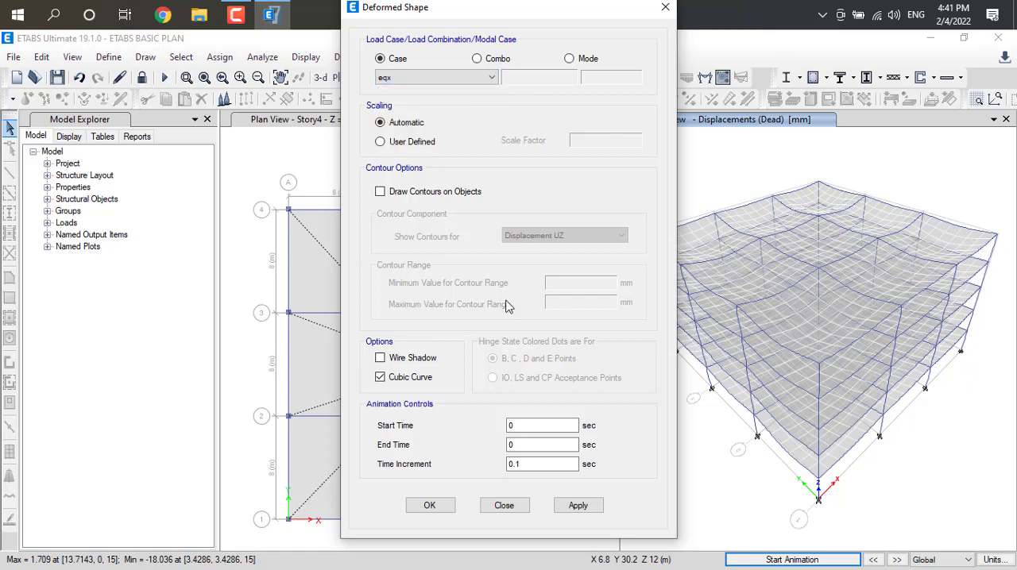
{"action": "left_click", "coordinate": [575, 509]}
{"action": "left_click", "coordinate": [431, 506]}
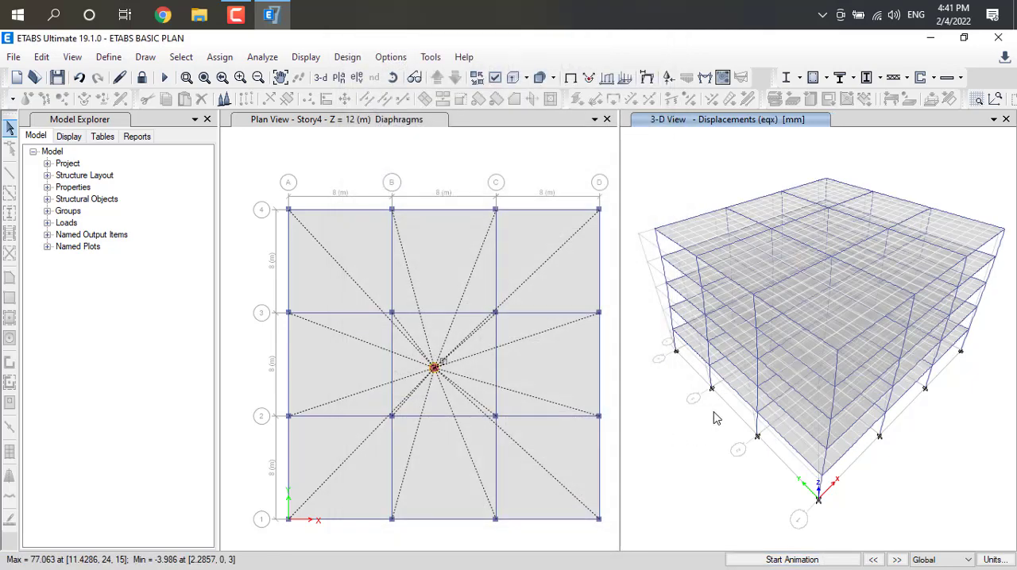
{"action": "left_click", "coordinate": [809, 563]}
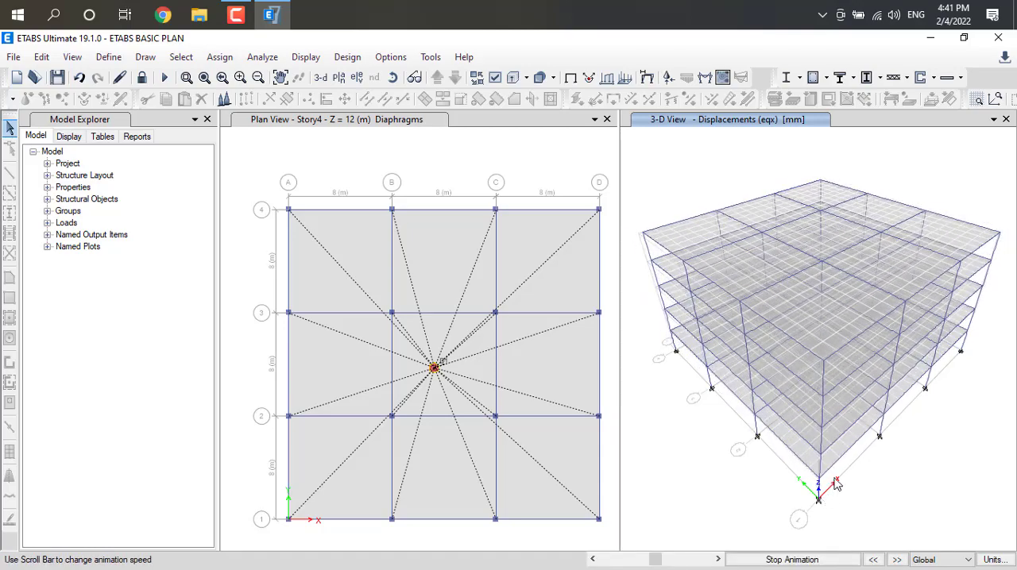
{"action": "left_click", "coordinate": [791, 560]}
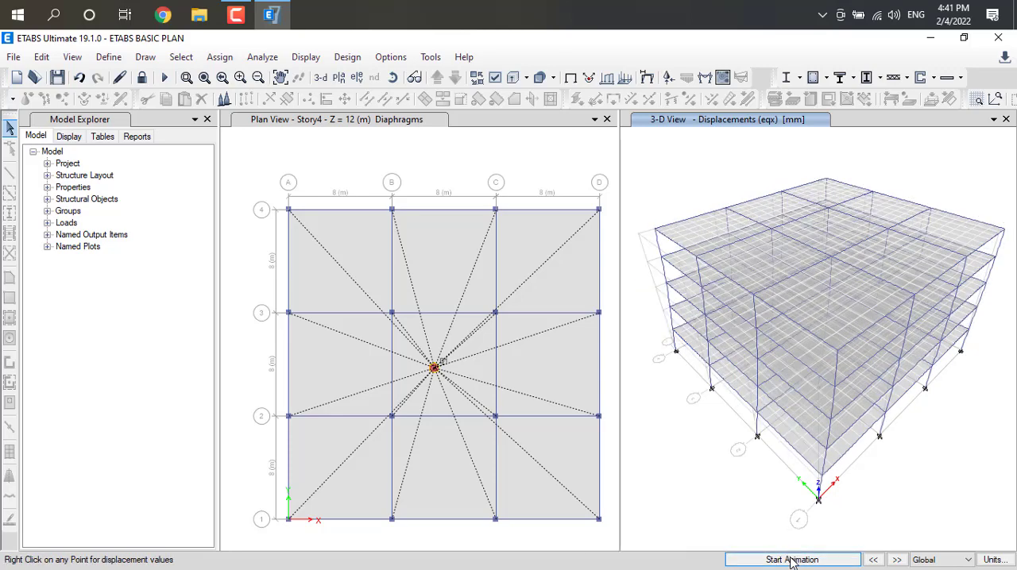
Display the 3-D deformed shape for load case WX at step number 1, and play and stop its animation.
{"action": "left_click", "coordinate": [296, 61]}
{"action": "left_click", "coordinate": [350, 126]}
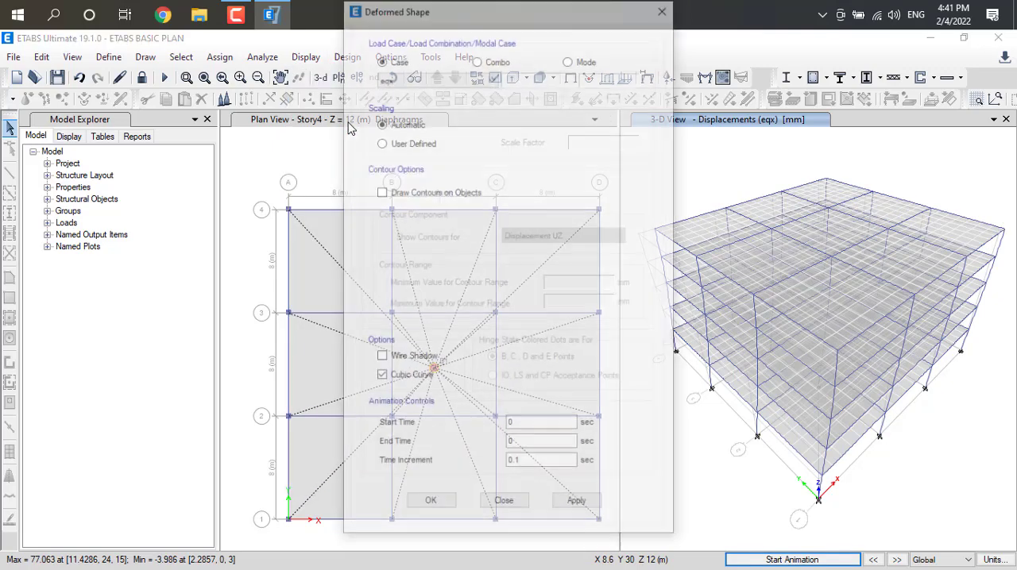
{"action": "left_click", "coordinate": [483, 77]}
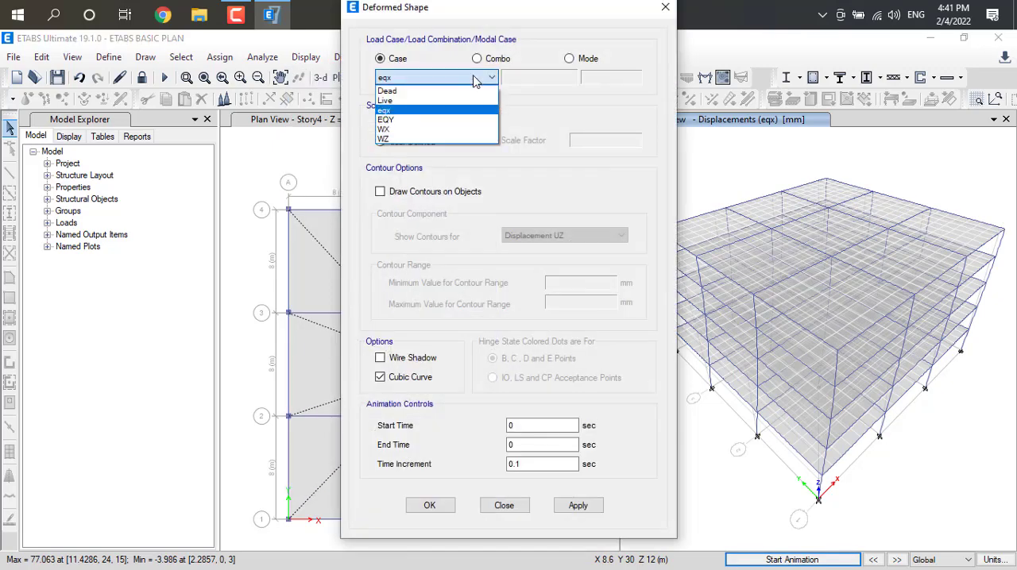
{"action": "left_click", "coordinate": [423, 138]}
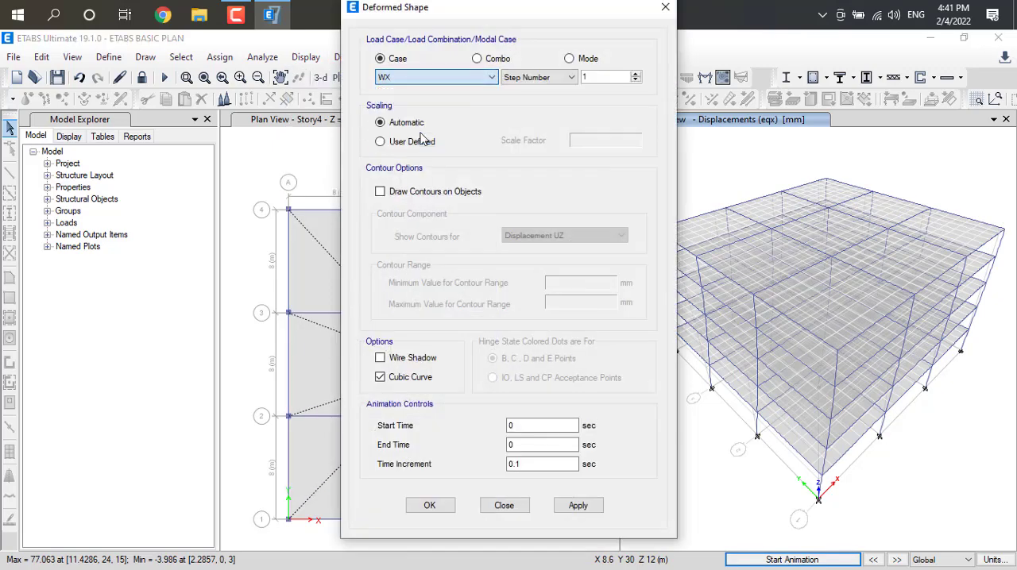
{"action": "left_click", "coordinate": [578, 513]}
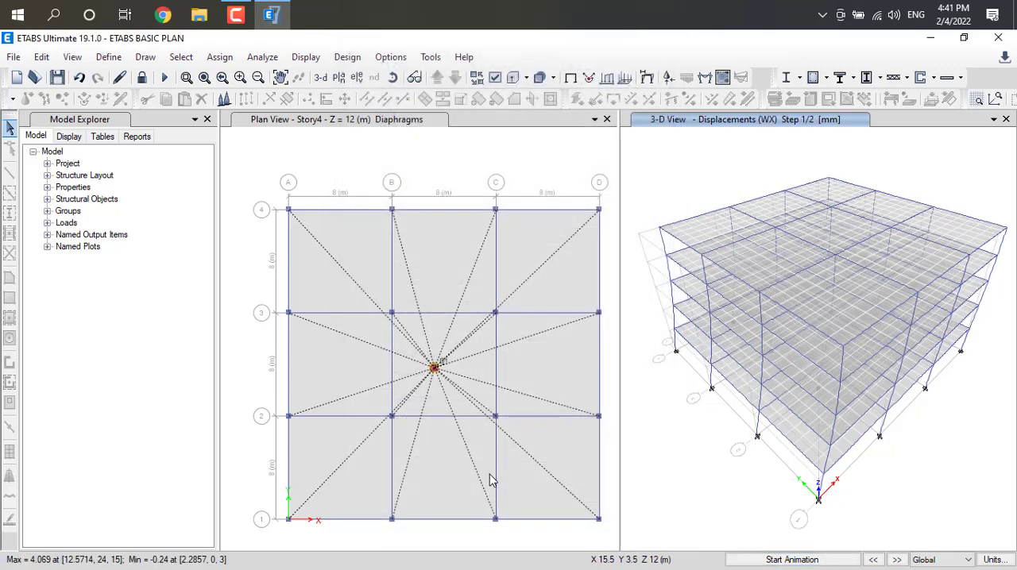
{"action": "left_click", "coordinate": [787, 560]}
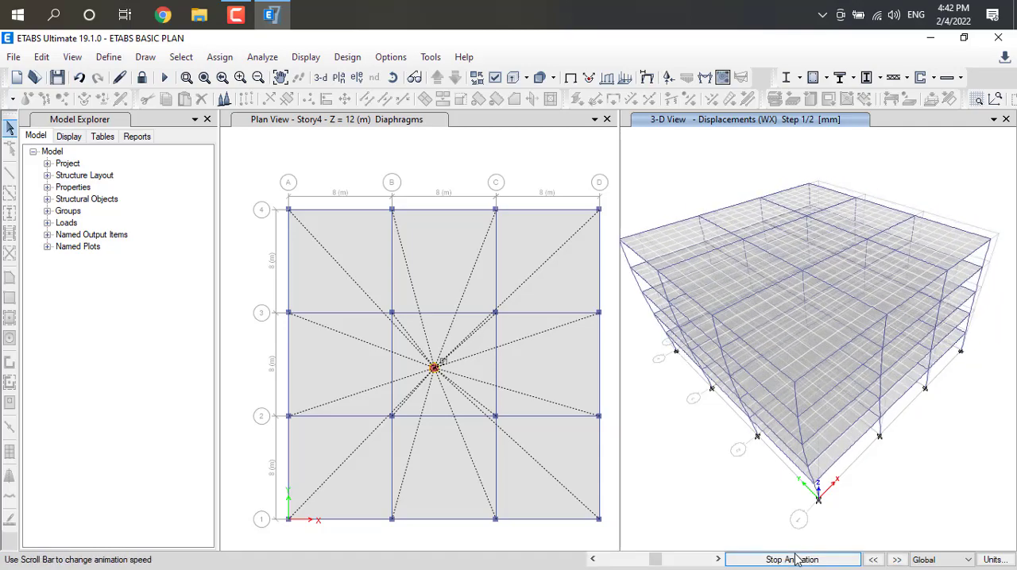
{"action": "left_click", "coordinate": [798, 560]}
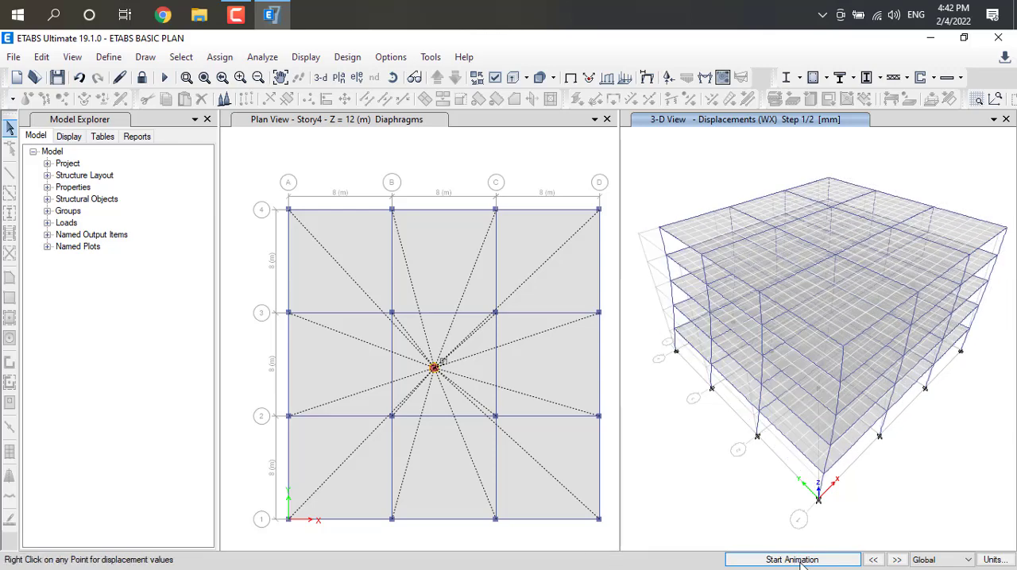
Display the 3-D deformed shape for the Live load case with automatic scaling.
{"action": "left_click", "coordinate": [306, 57]}
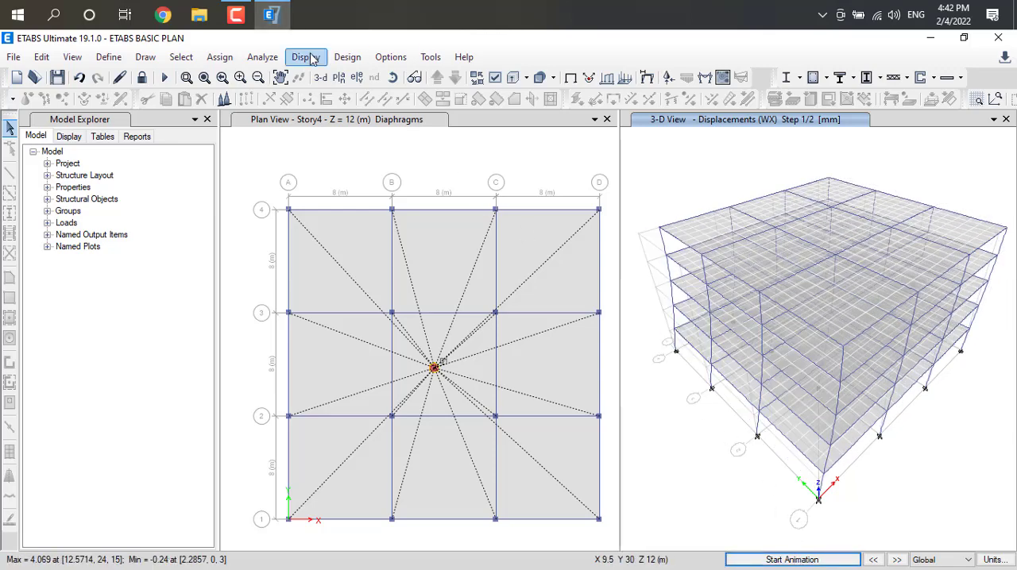
{"action": "left_click", "coordinate": [349, 126]}
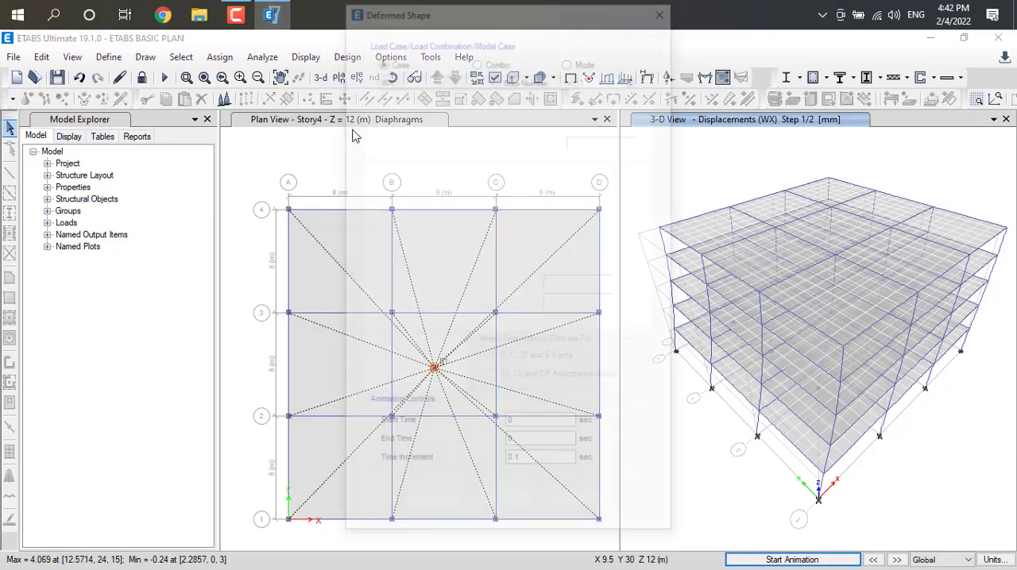
{"action": "left_click", "coordinate": [477, 77]}
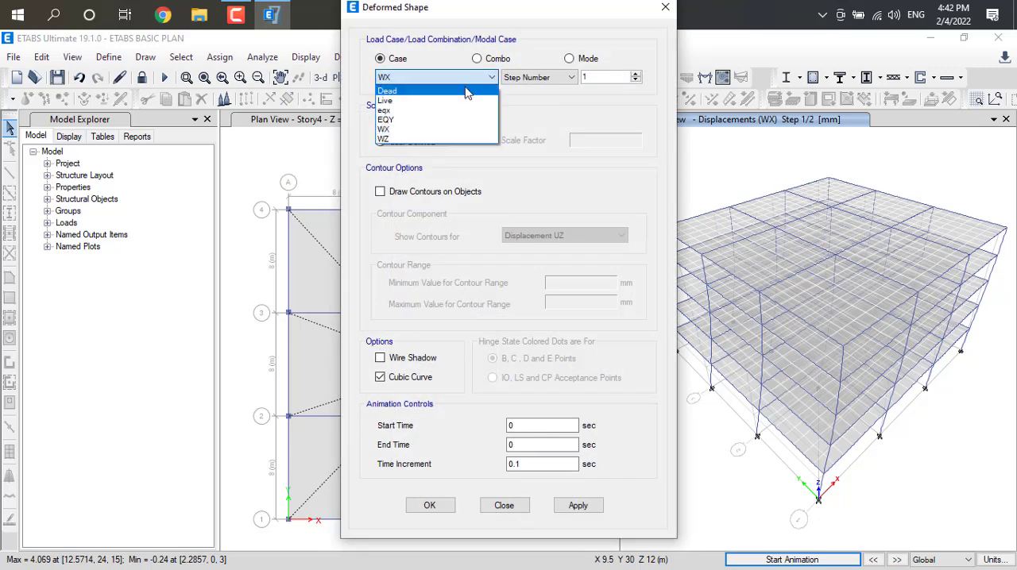
{"action": "left_click", "coordinate": [406, 92]}
{"action": "left_click", "coordinate": [477, 77]}
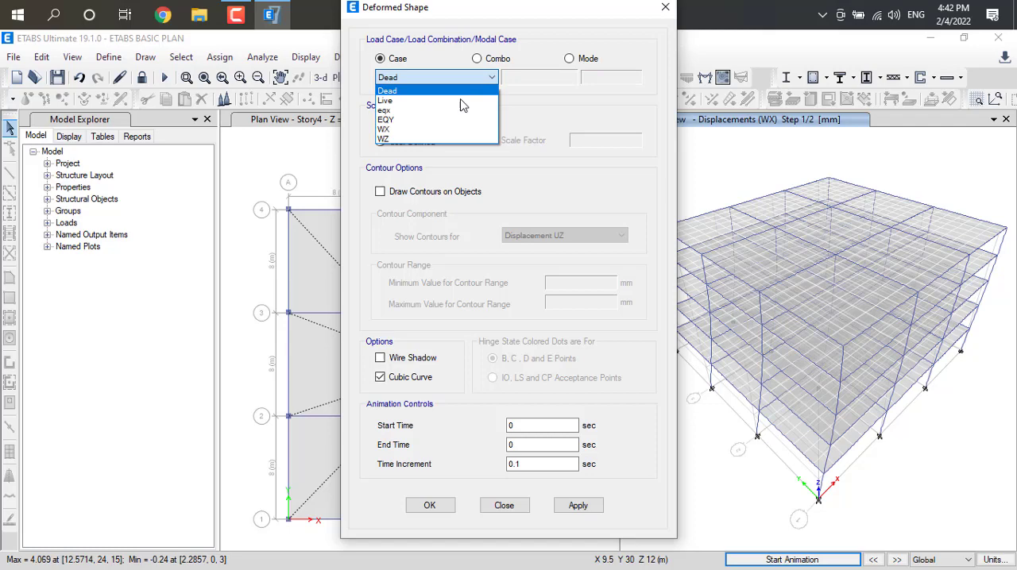
{"action": "left_click", "coordinate": [399, 101]}
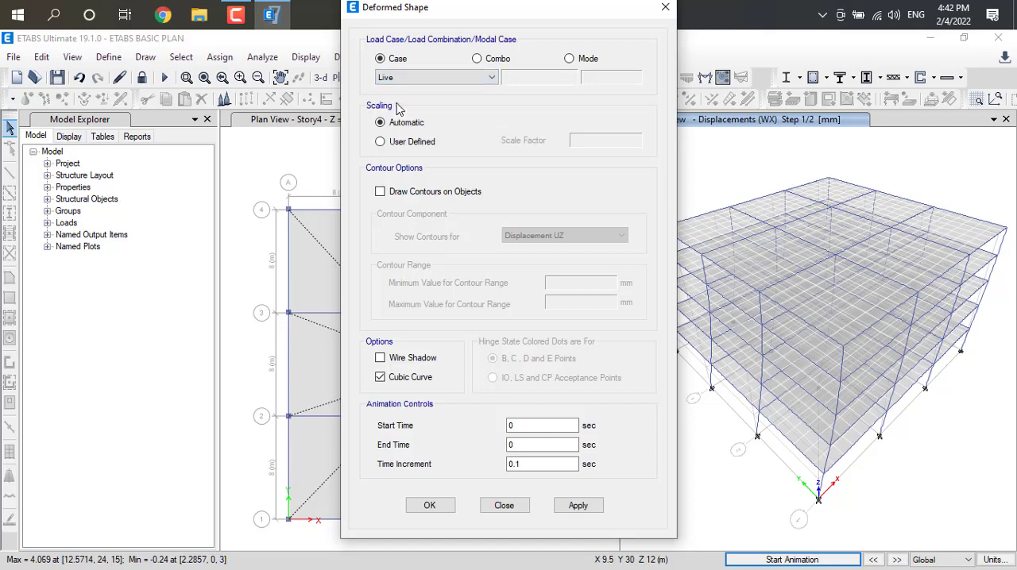
{"action": "left_click", "coordinate": [576, 506]}
{"action": "left_click", "coordinate": [430, 506]}
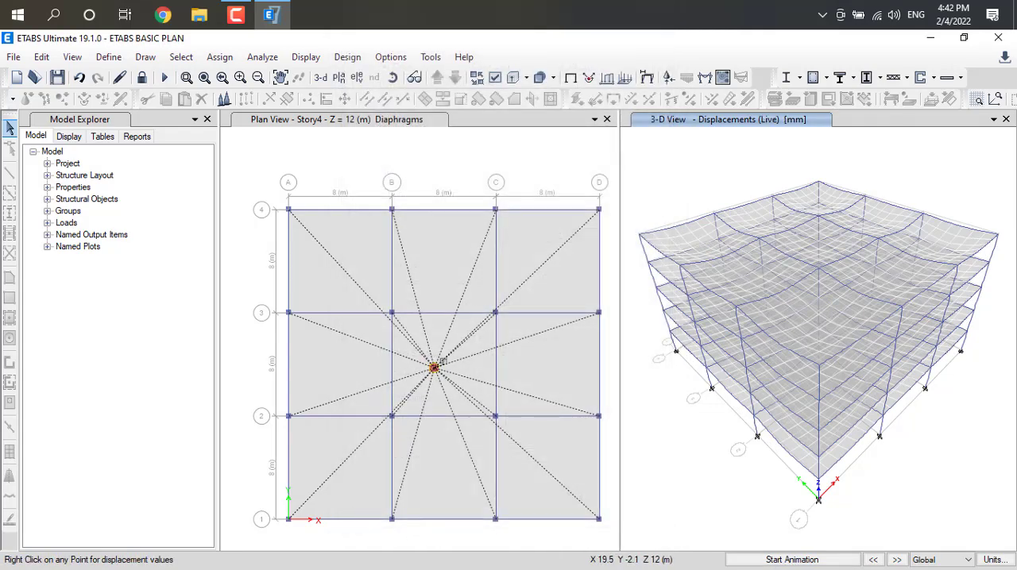
Play and stop the Live case deformed shape animation, and inspect the joint displacements at several slab points.
{"action": "left_click", "coordinate": [822, 561]}
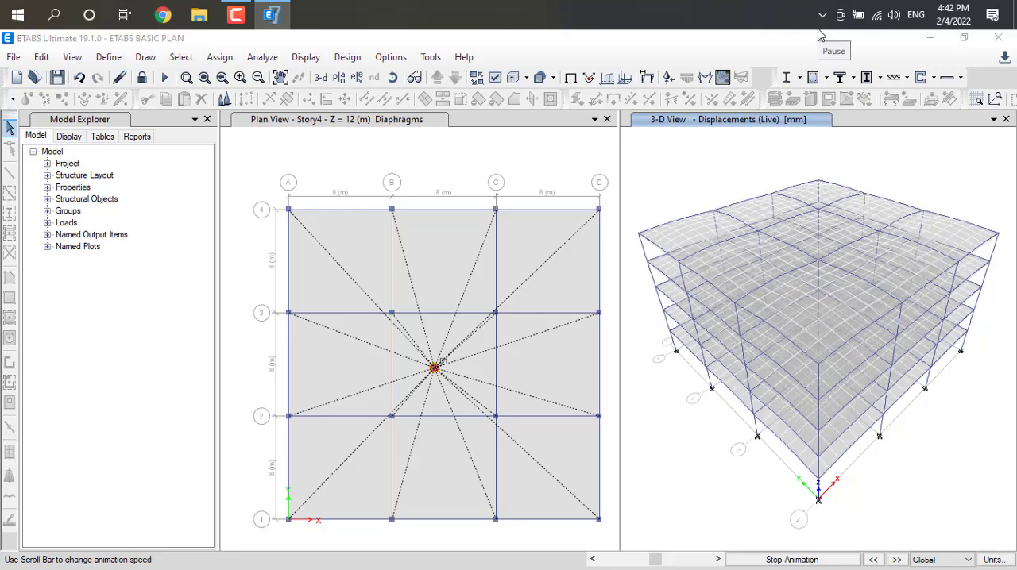
{"action": "left_click", "coordinate": [776, 566]}
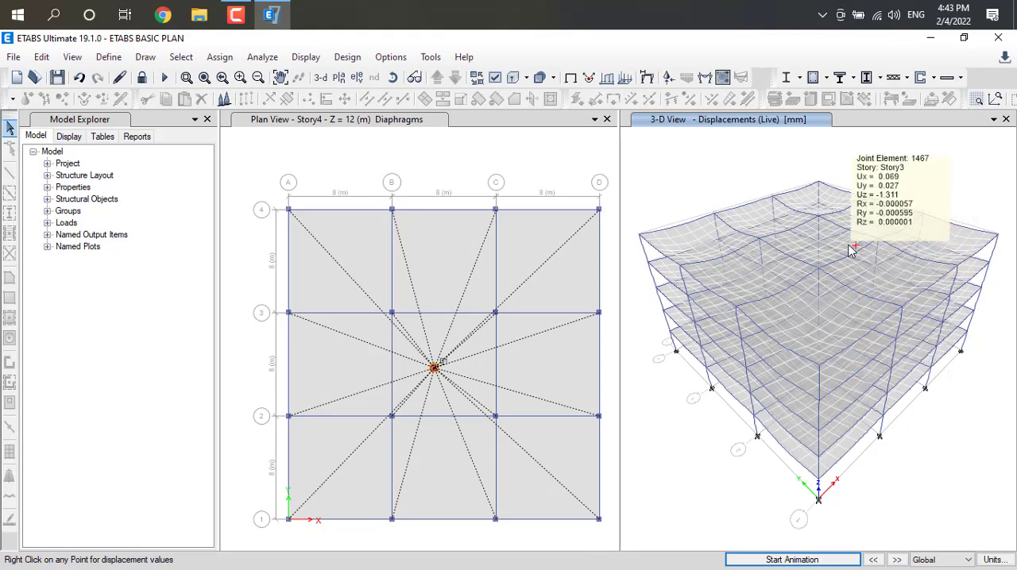
{"action": "mouse_move", "coordinate": [794, 318]}
{"action": "mouse_move", "coordinate": [832, 359]}
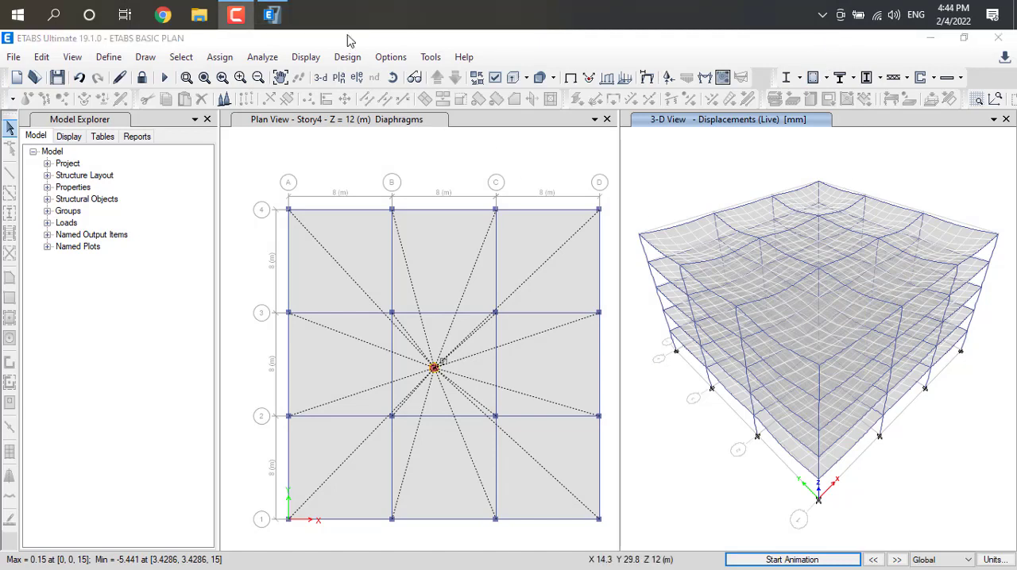
Display the filled axial force diagram of the frames for the Dead load case in the 3-D view.
{"action": "left_click", "coordinate": [307, 57]}
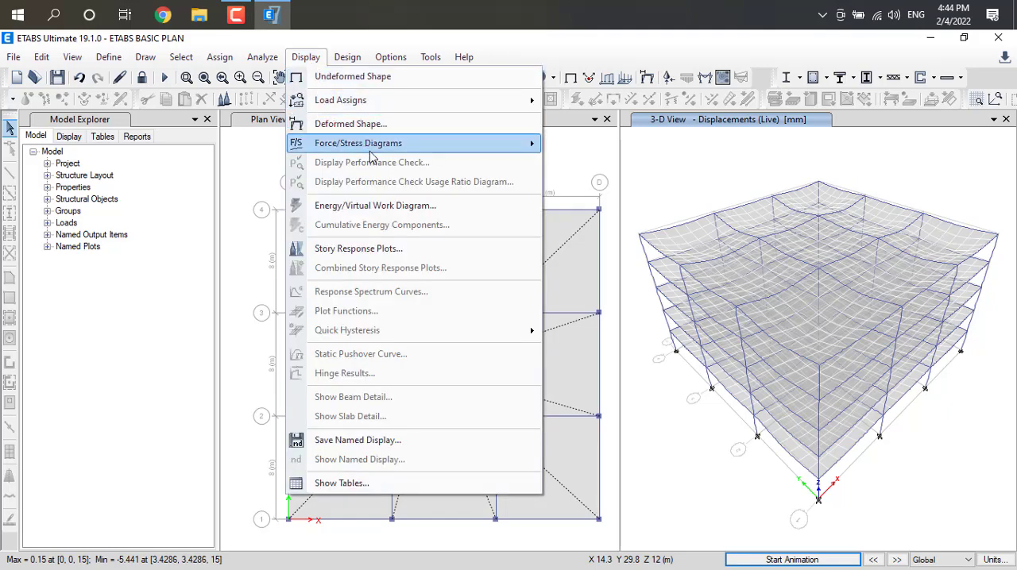
{"action": "mouse_move", "coordinate": [383, 149]}
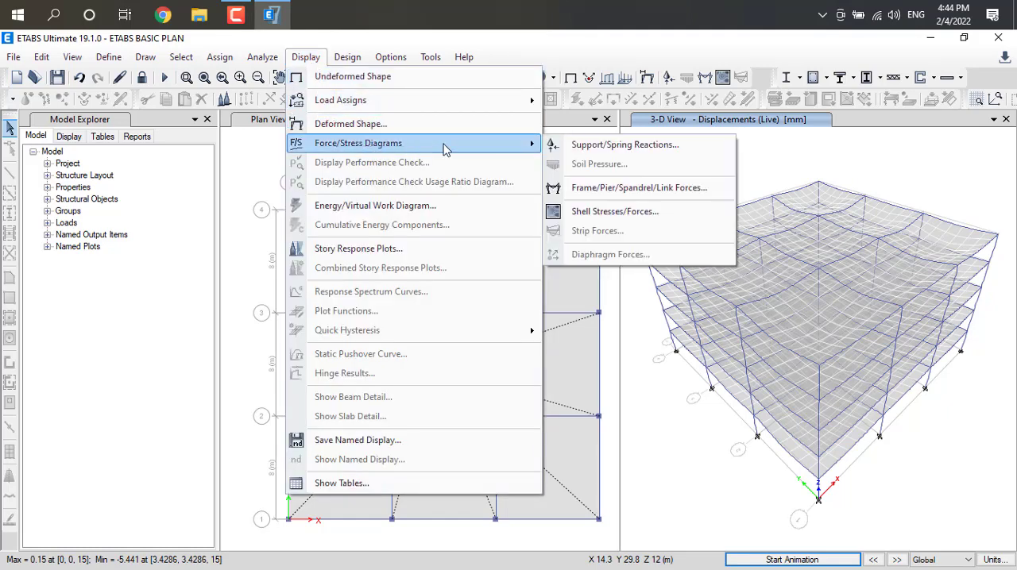
{"action": "left_click", "coordinate": [602, 189]}
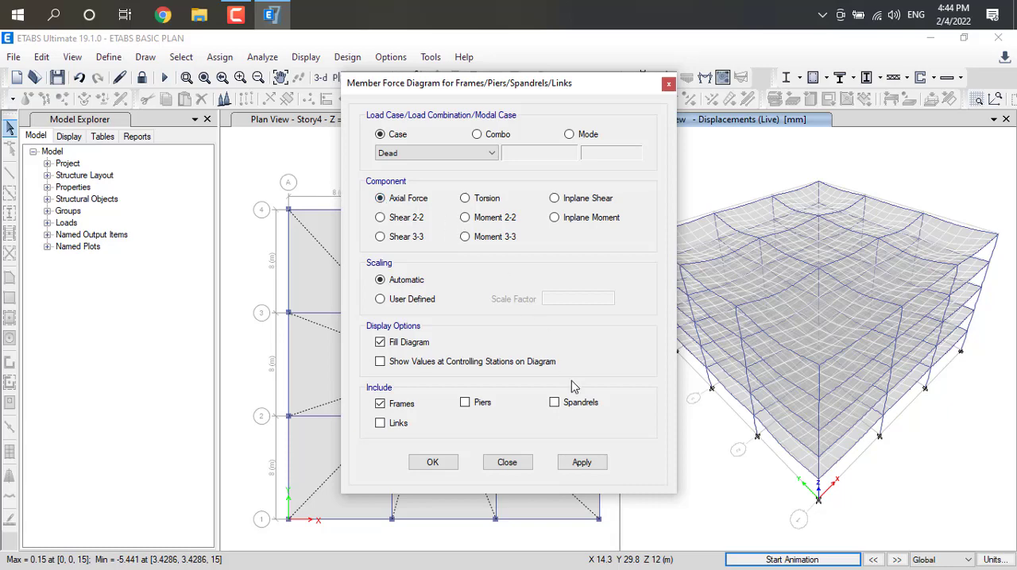
{"action": "left_click", "coordinate": [575, 464]}
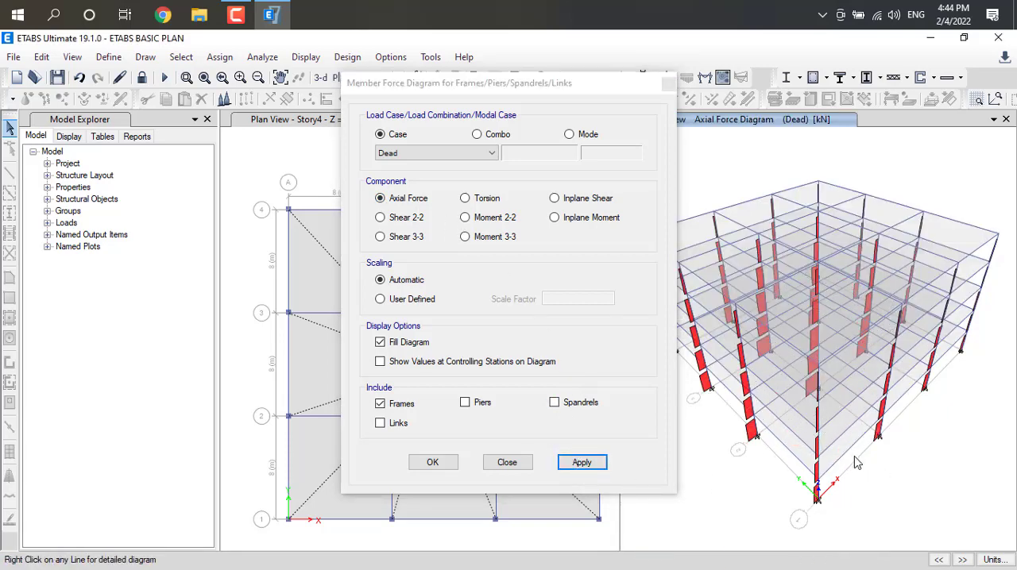
Display the frames' Torsion diagram and the Shear 2-2 diagram for the Dead load case.
{"action": "left_click", "coordinate": [465, 199]}
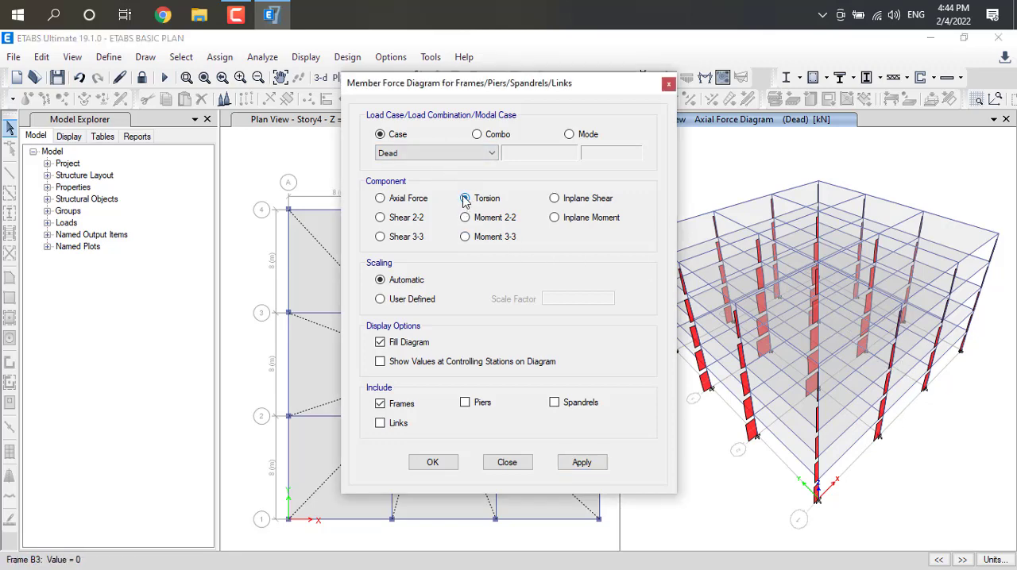
{"action": "left_click", "coordinate": [582, 461]}
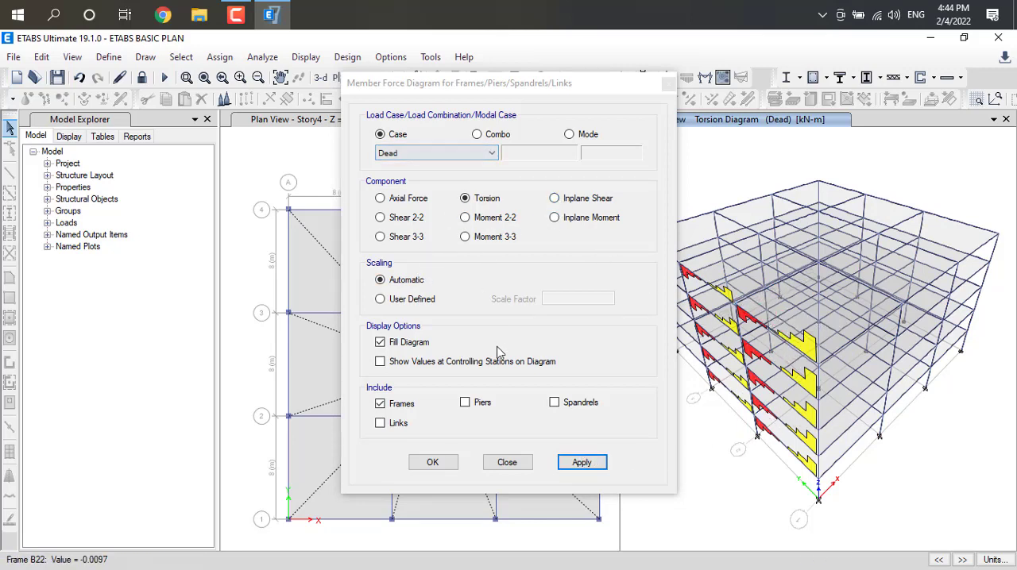
{"action": "left_click", "coordinate": [380, 219]}
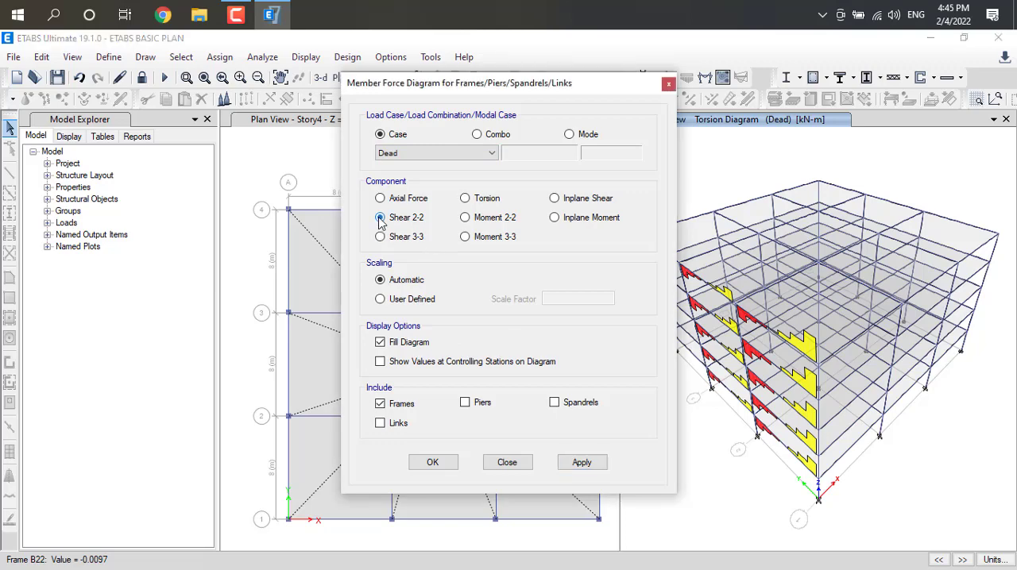
{"action": "left_click", "coordinate": [589, 468]}
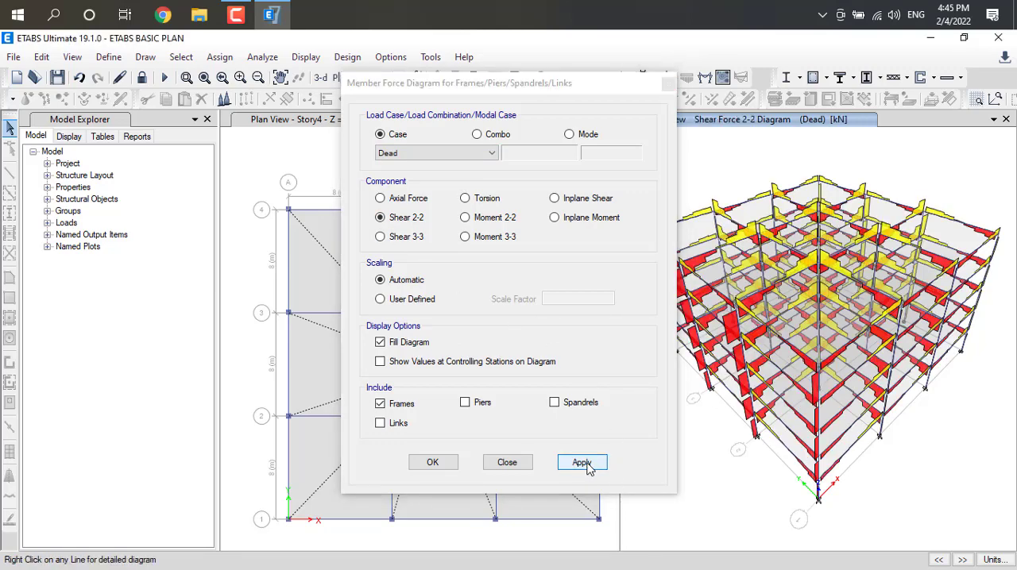
Display the frames' Moment 2-2 diagram and the Inplane Moment diagram for the Dead load case.
{"action": "left_click", "coordinate": [466, 219]}
{"action": "left_click", "coordinate": [583, 469]}
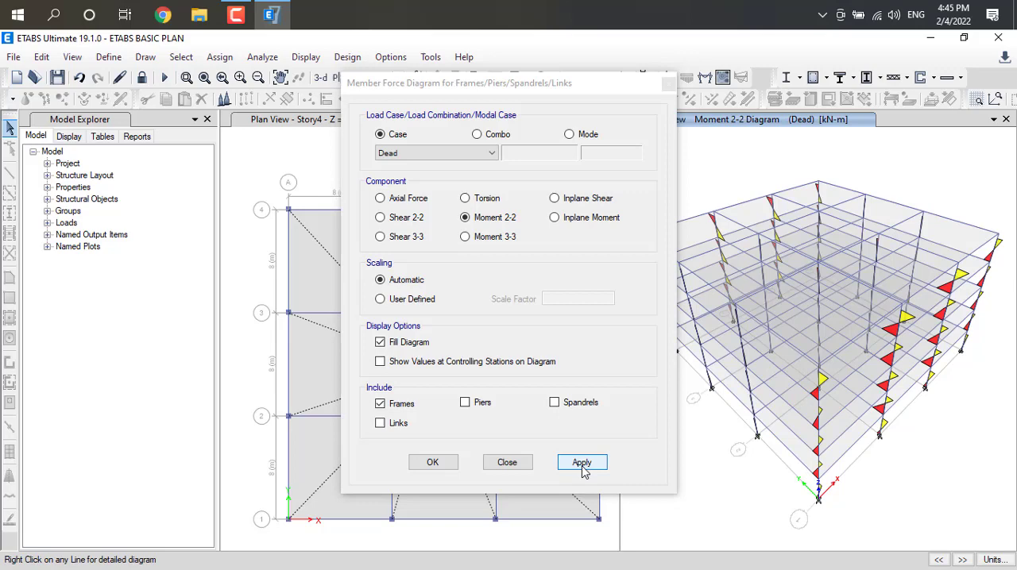
{"action": "left_click", "coordinate": [554, 217]}
{"action": "left_click", "coordinate": [589, 469]}
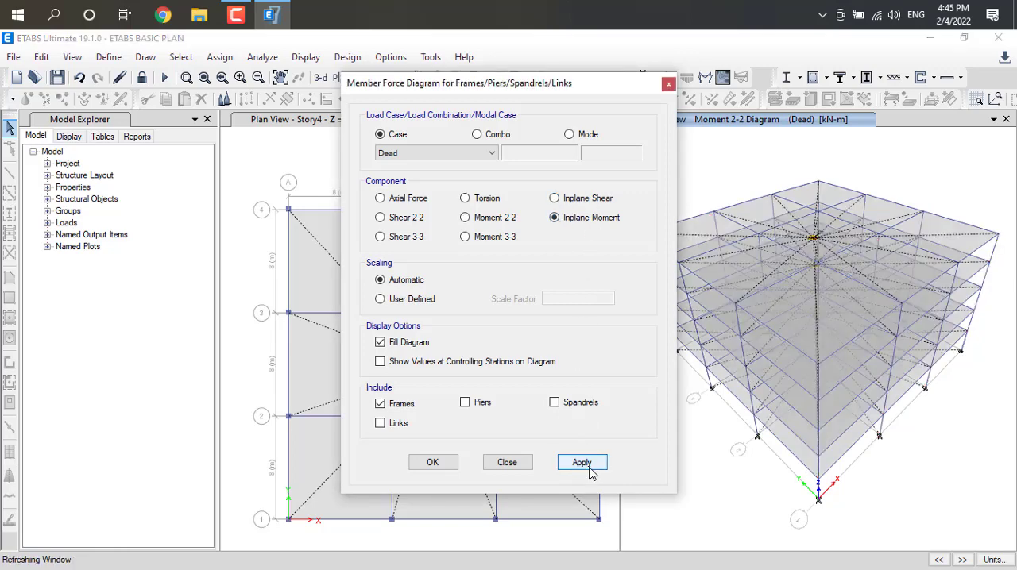
Display the frames' Shear 3-3 diagram and the Moment 3-3 diagram for the Dead load case.
{"action": "left_click", "coordinate": [380, 236]}
{"action": "left_click", "coordinate": [585, 462]}
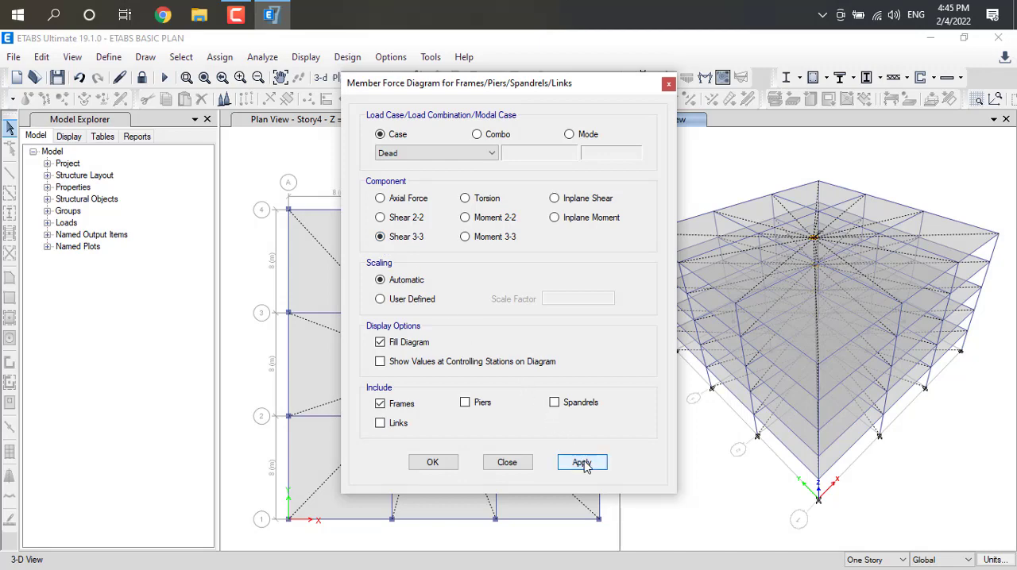
{"action": "left_click", "coordinate": [466, 238]}
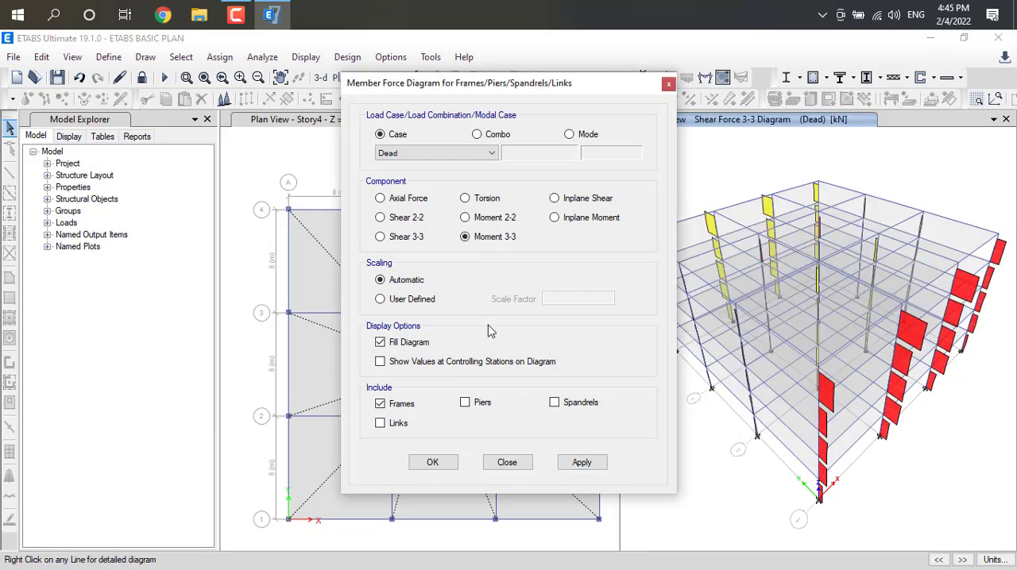
{"action": "left_click", "coordinate": [570, 466]}
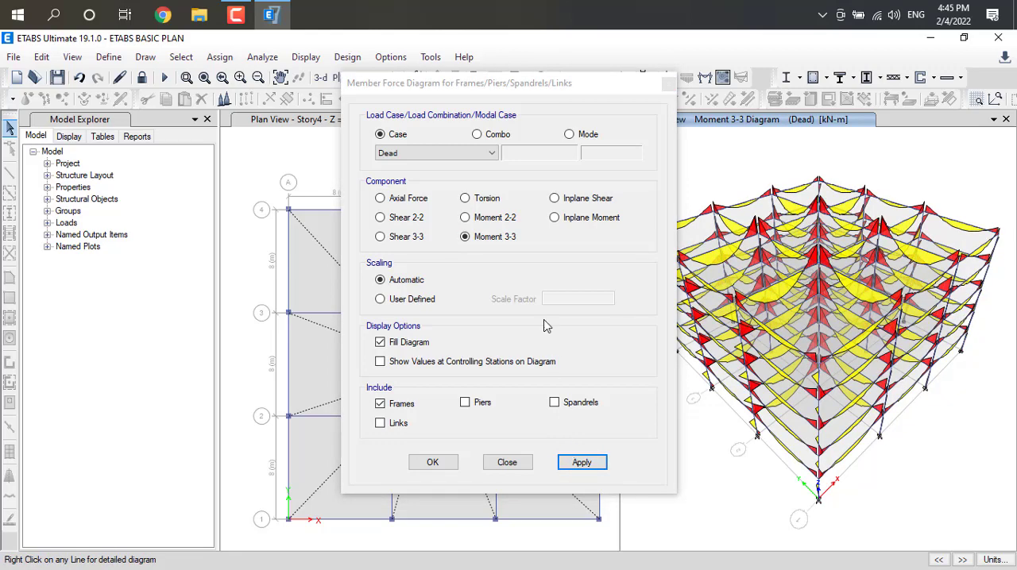
Display the frames' Moment 3-3 diagram for step number 1 of the WX wind load case.
{"action": "left_click", "coordinate": [490, 158]}
{"action": "left_click", "coordinate": [467, 199]}
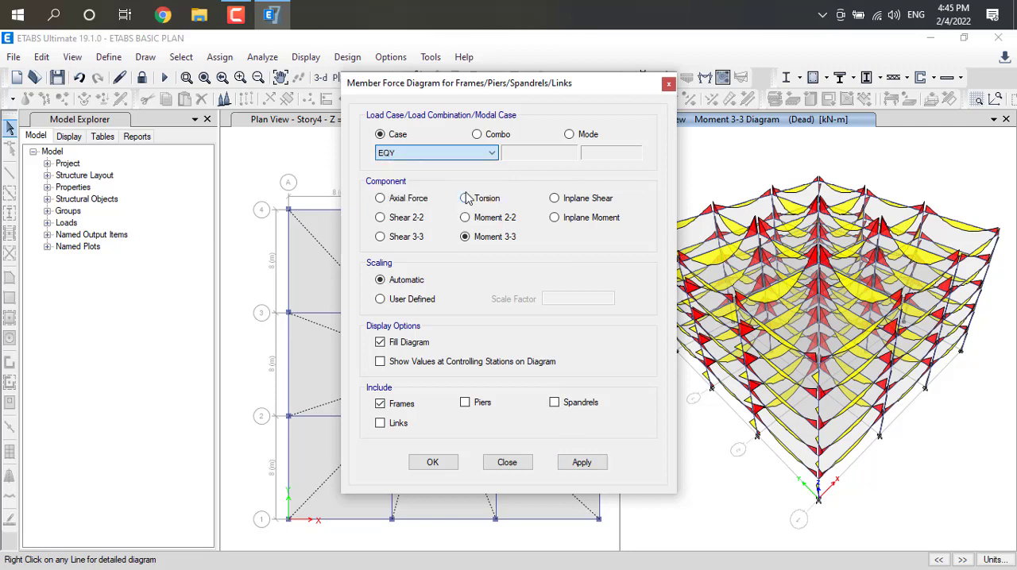
{"action": "left_click", "coordinate": [492, 153]}
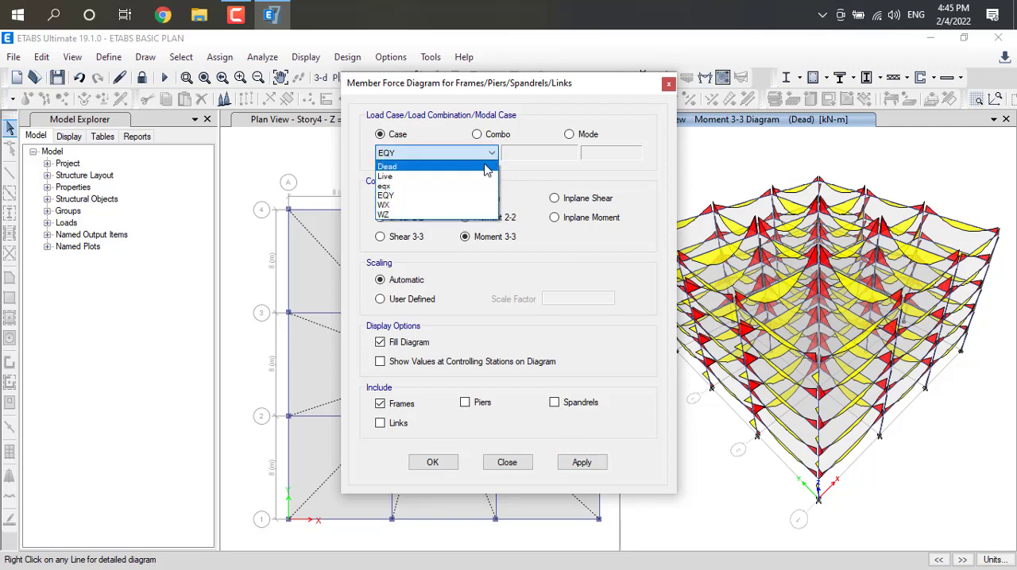
{"action": "left_click", "coordinate": [467, 180]}
{"action": "left_click", "coordinate": [492, 153]}
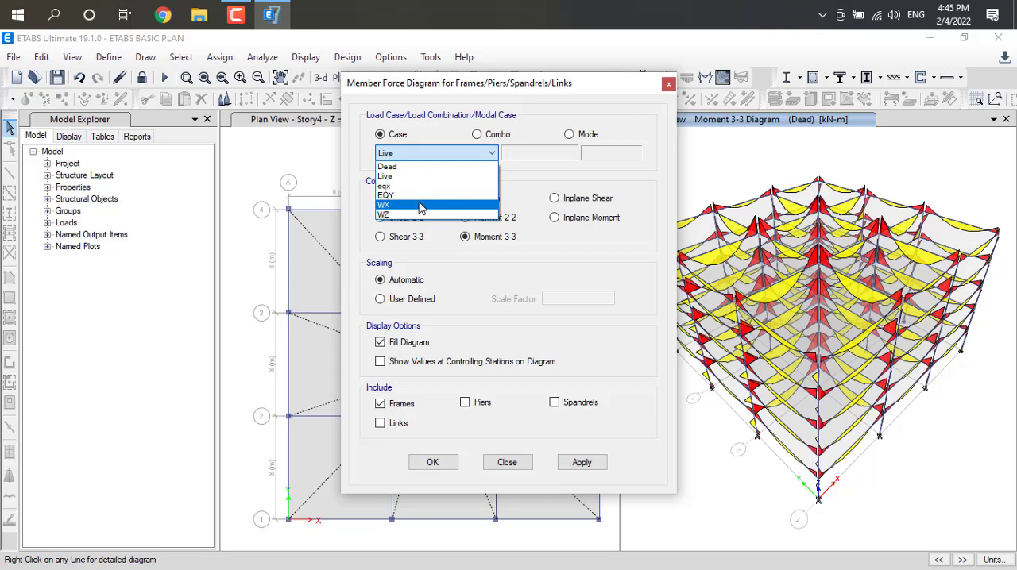
{"action": "left_click", "coordinate": [421, 208]}
{"action": "left_click", "coordinate": [583, 464]}
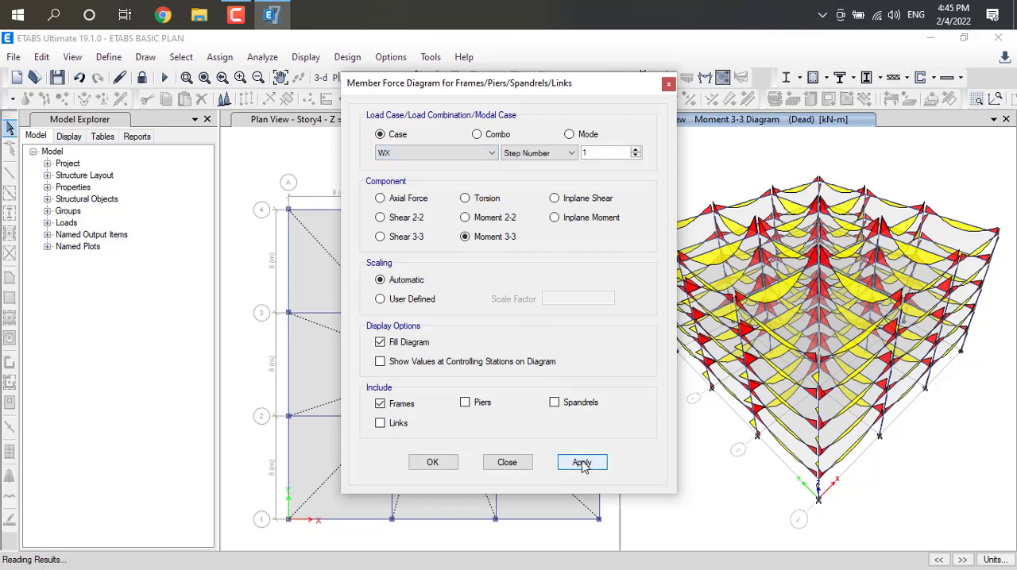
Display the frames' Moment 3-3 diagram for the Live load case and for the eqx load case.
{"action": "left_click", "coordinate": [492, 154]}
{"action": "left_click", "coordinate": [398, 176]}
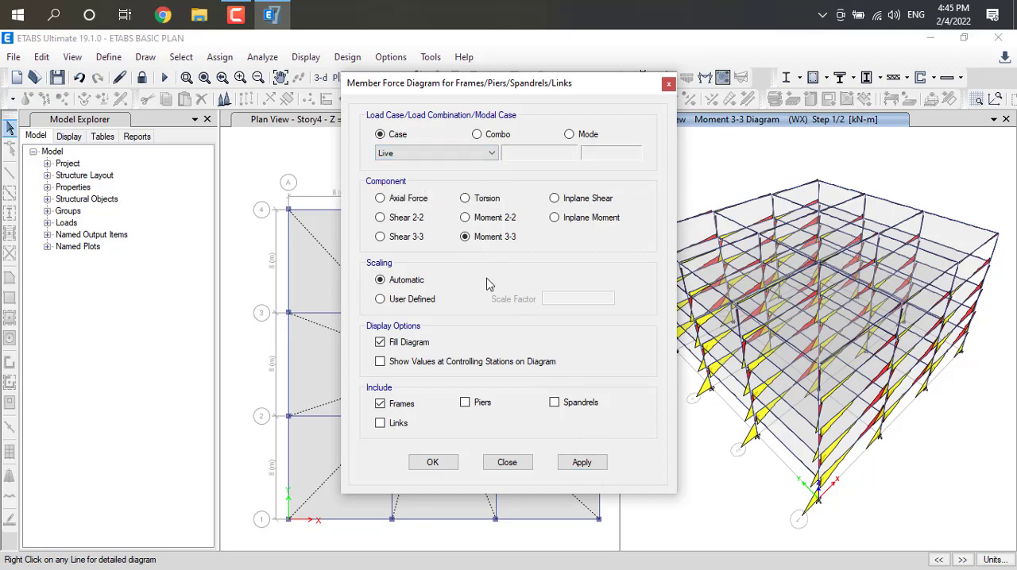
{"action": "left_click", "coordinate": [588, 463]}
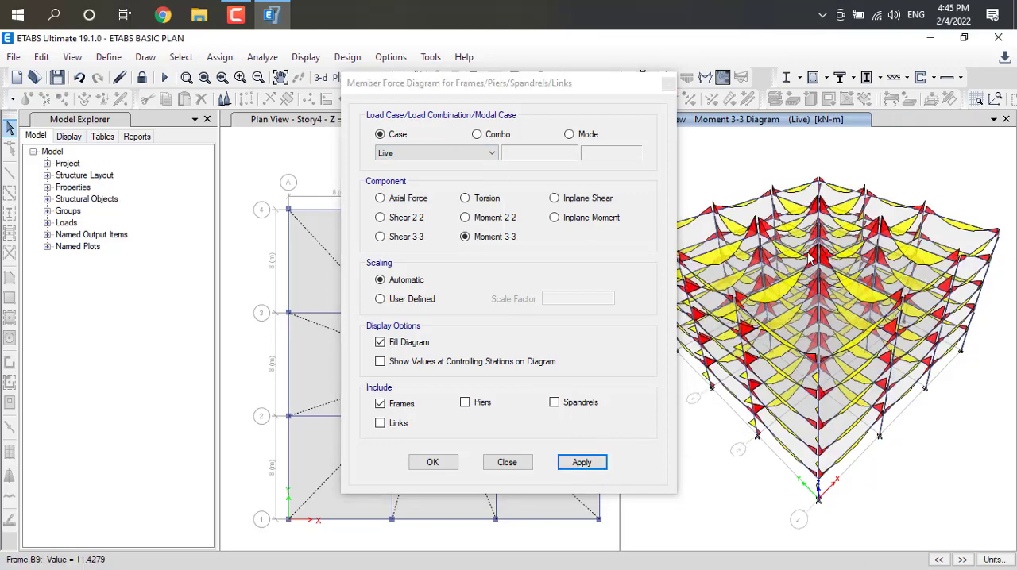
{"action": "left_click", "coordinate": [486, 154]}
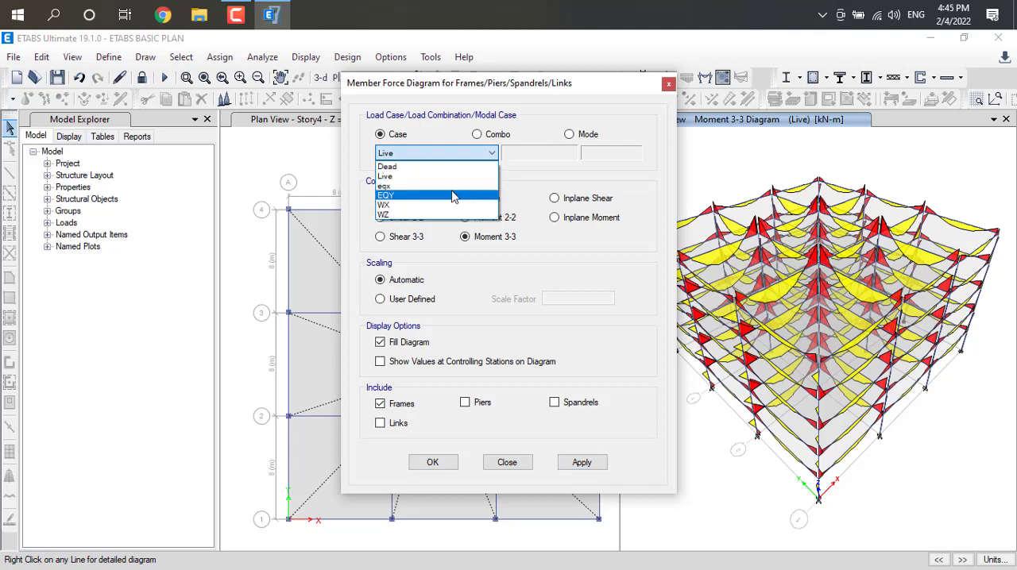
{"action": "left_click", "coordinate": [445, 187]}
{"action": "left_click", "coordinate": [580, 461]}
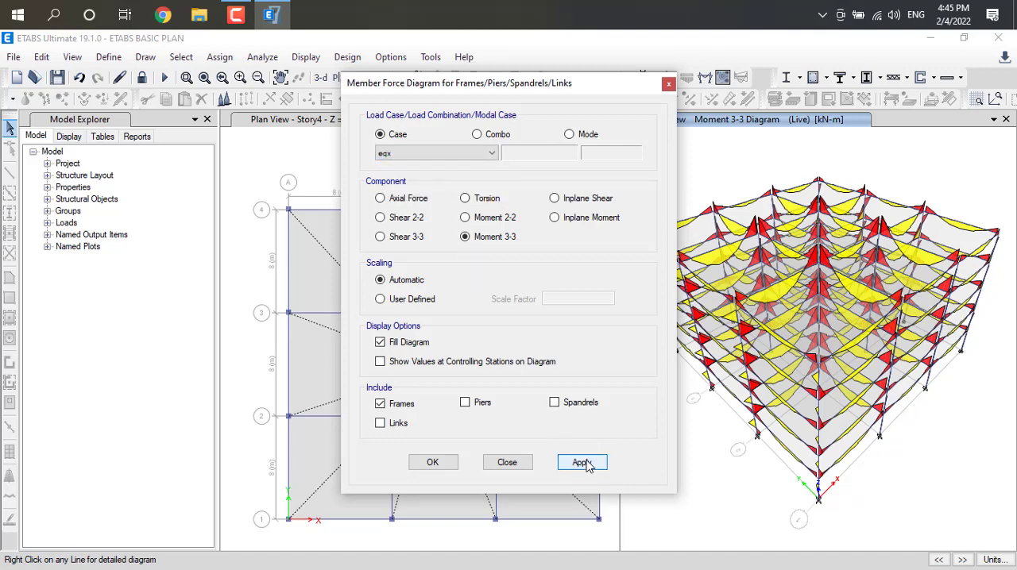
Display the frames' Torsion diagram for step number 1 of the WX load case.
{"action": "left_click", "coordinate": [466, 198]}
{"action": "left_click", "coordinate": [445, 152]}
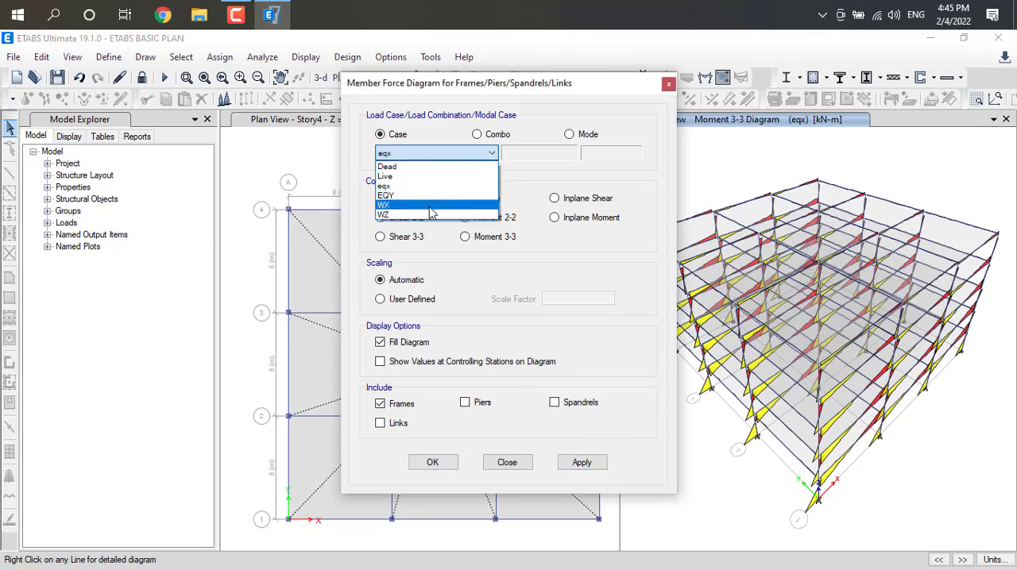
{"action": "left_click", "coordinate": [431, 212]}
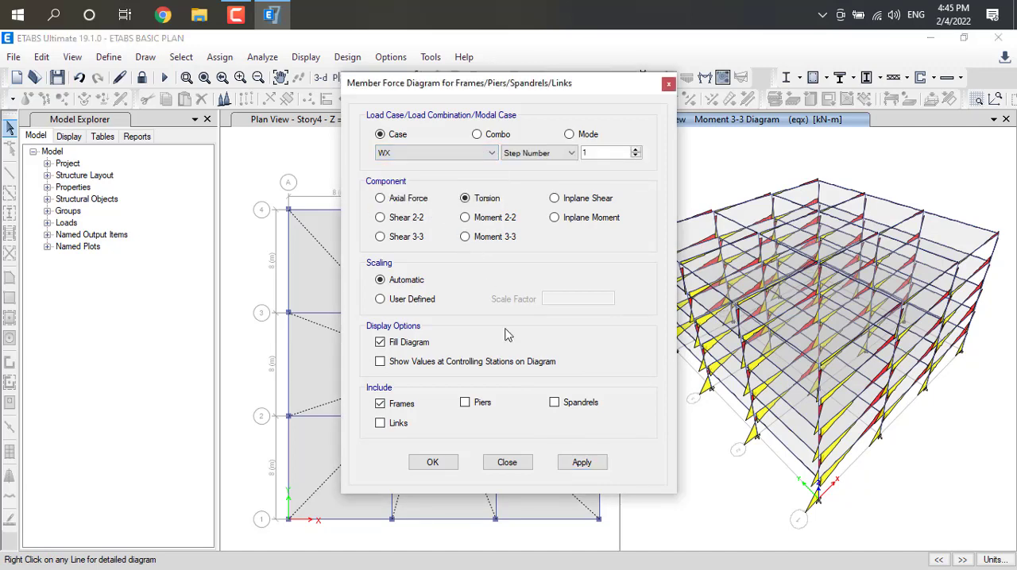
{"action": "left_click", "coordinate": [583, 462]}
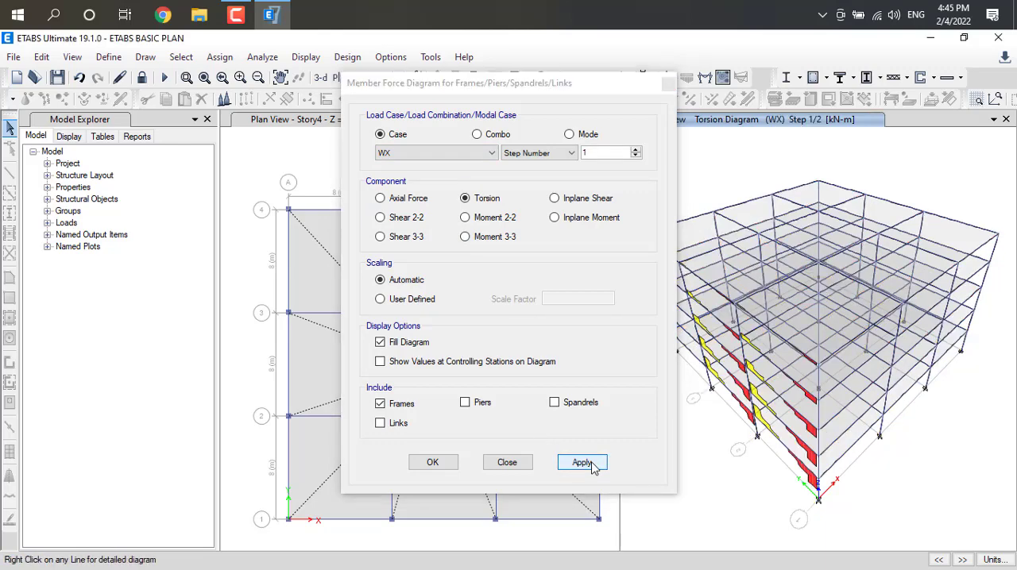
Display the frames' Torsion diagram for the Live load case and for the EQY load case.
{"action": "left_click", "coordinate": [445, 153]}
{"action": "left_click", "coordinate": [443, 166]}
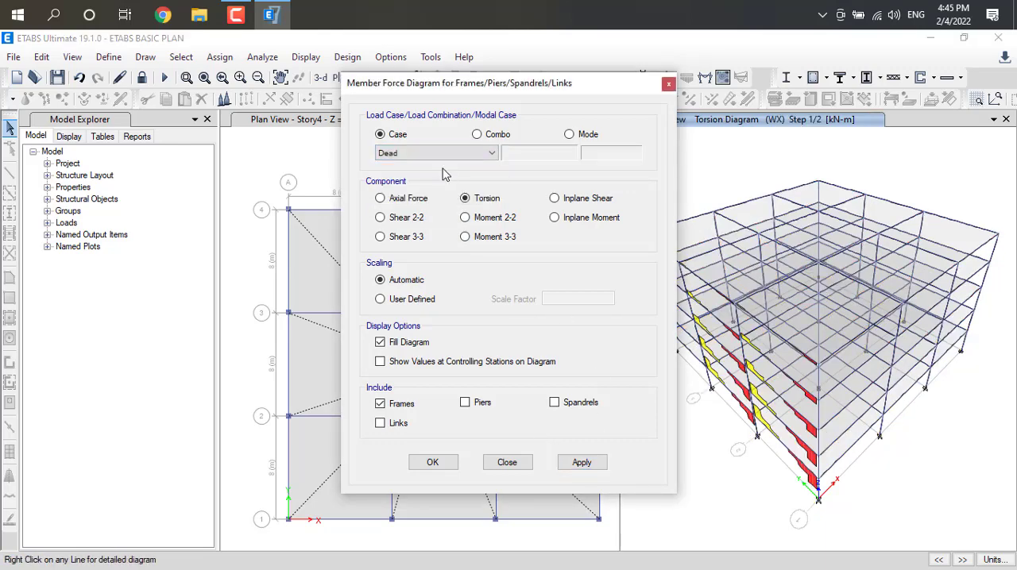
{"action": "left_click", "coordinate": [477, 155]}
{"action": "left_click", "coordinate": [450, 175]}
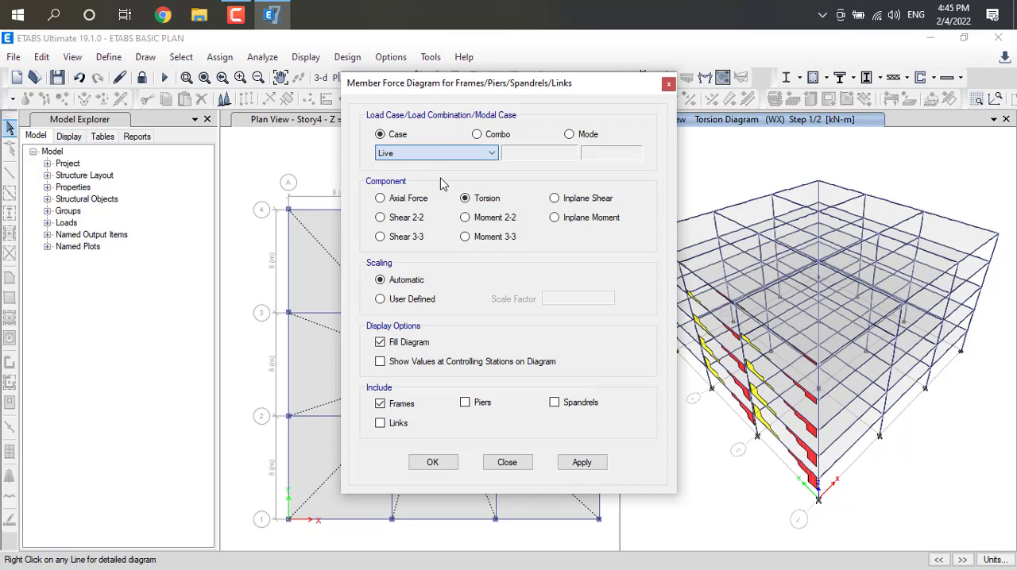
{"action": "left_click", "coordinate": [579, 464]}
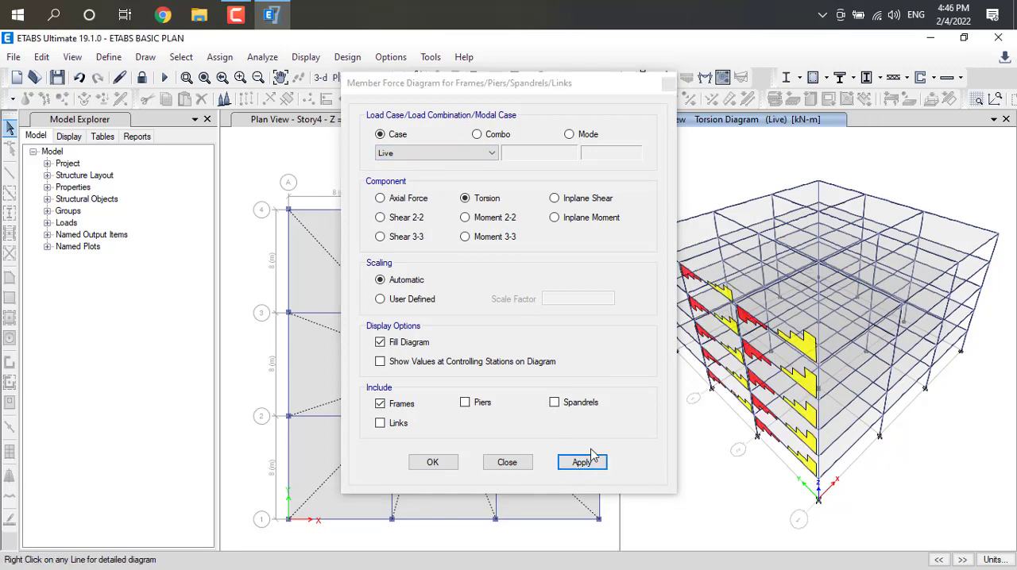
{"action": "left_click", "coordinate": [491, 152]}
{"action": "left_click", "coordinate": [417, 198]}
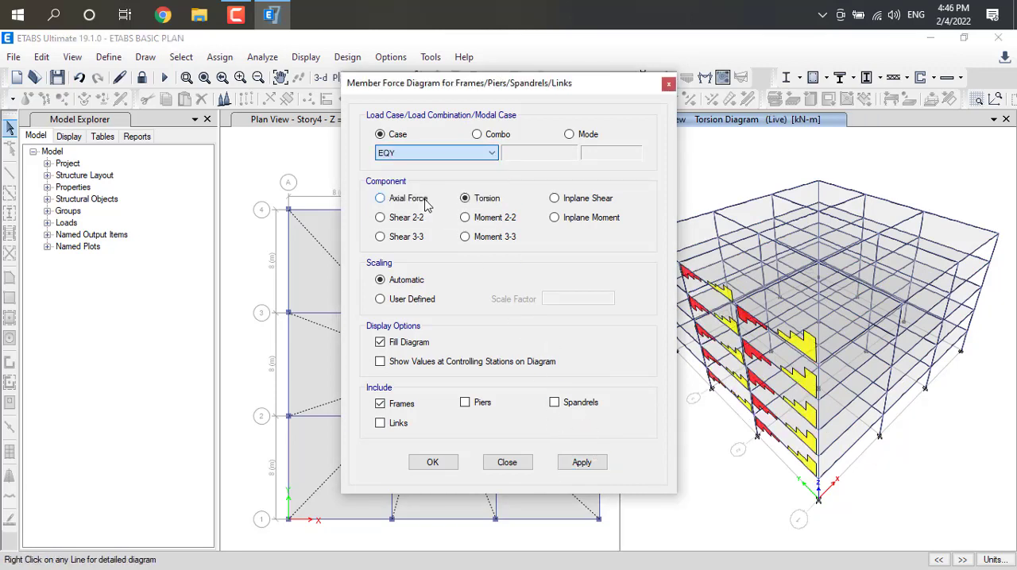
{"action": "left_click", "coordinate": [581, 462]}
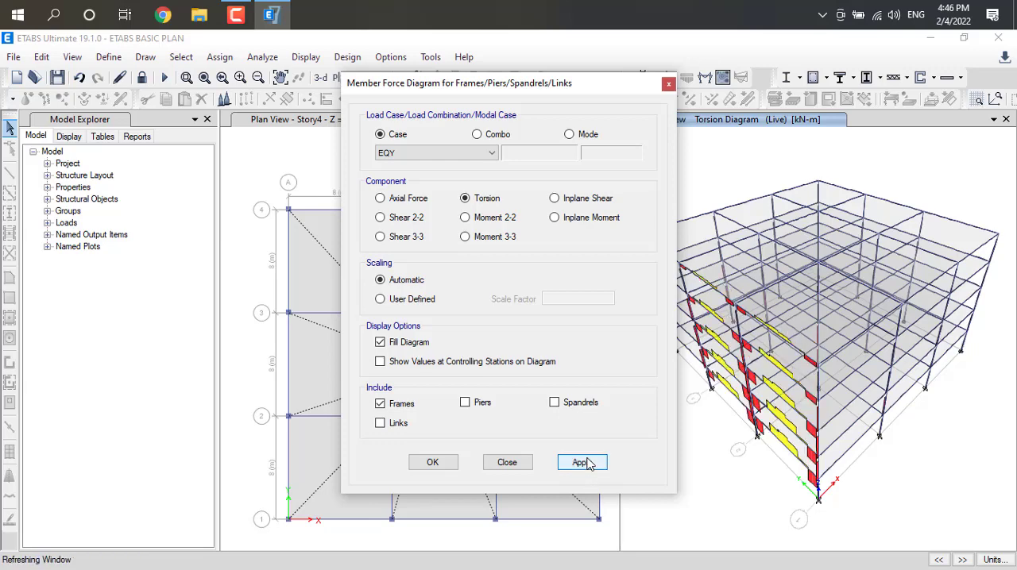
Display the frames' Moment 3-3 diagram and the Shear 2-2 diagram for the EQY load case.
{"action": "left_click", "coordinate": [465, 236]}
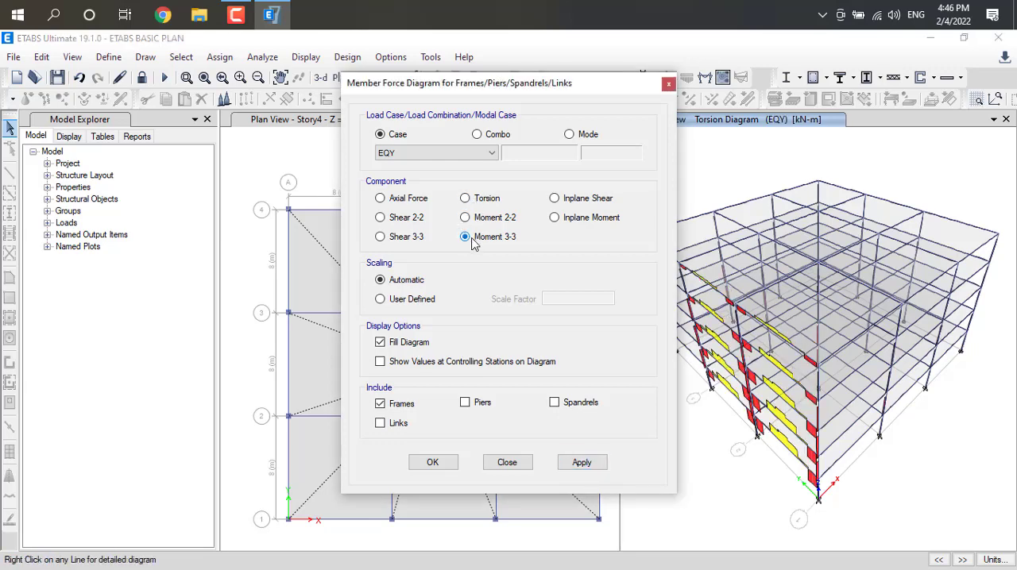
{"action": "left_click", "coordinate": [580, 464]}
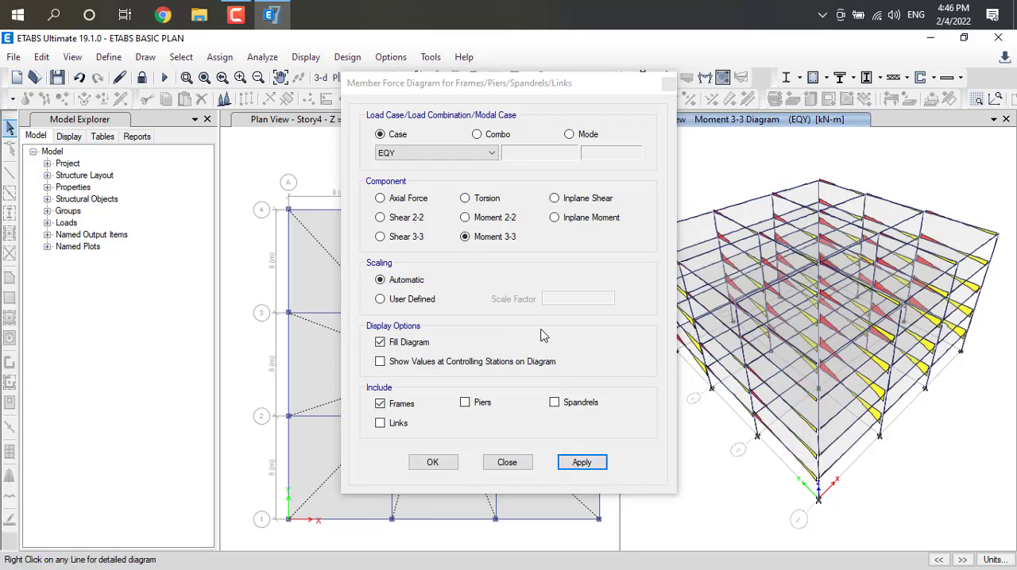
{"action": "left_click", "coordinate": [380, 217]}
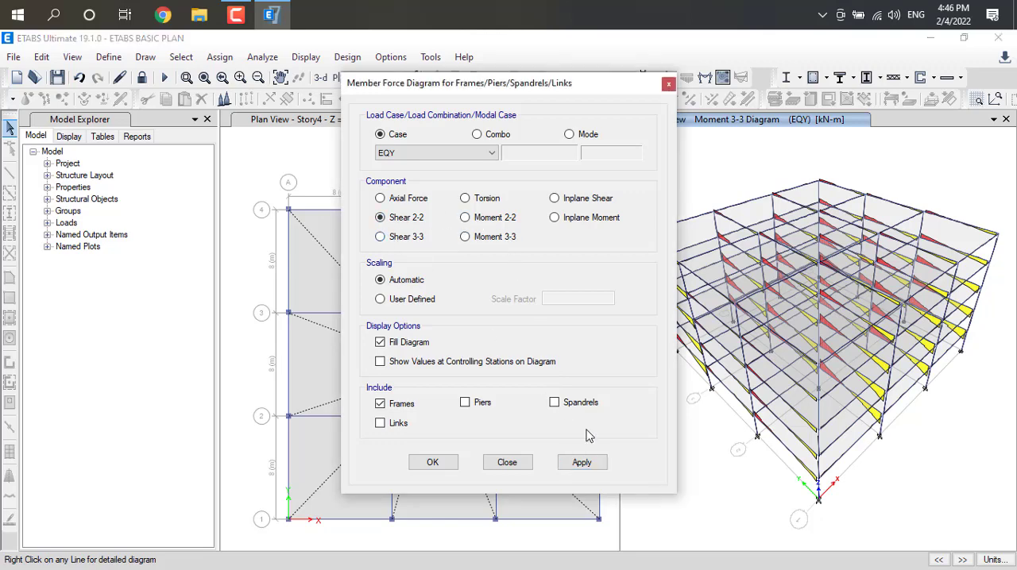
{"action": "left_click", "coordinate": [580, 464]}
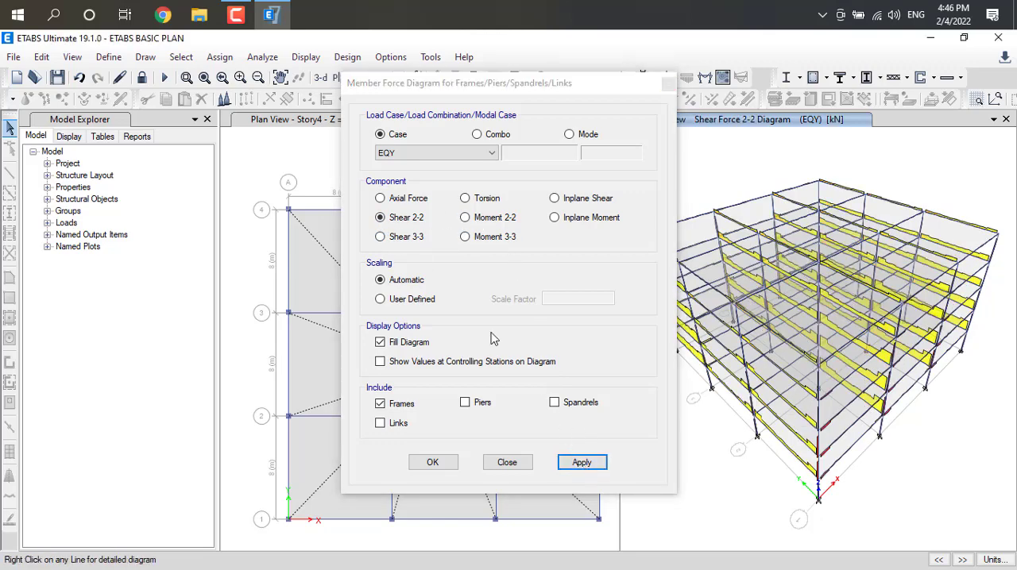
Display the frames' Moment 3-3 diagram for the Dead load case, inspect the members' values and close the diagram settings.
{"action": "left_click", "coordinate": [474, 155]}
{"action": "left_click", "coordinate": [443, 168]}
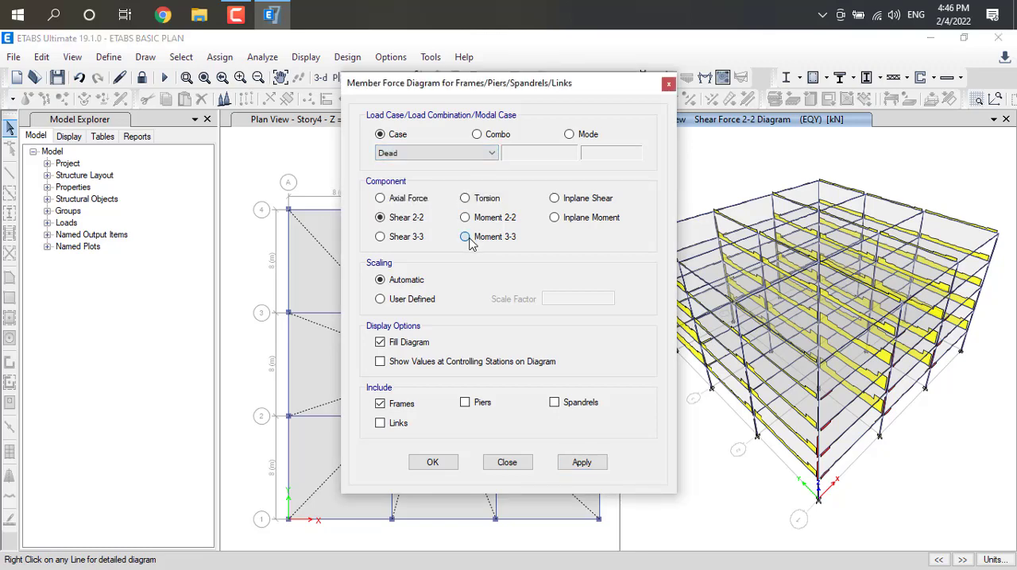
{"action": "left_click", "coordinate": [465, 237]}
{"action": "left_click", "coordinate": [580, 462]}
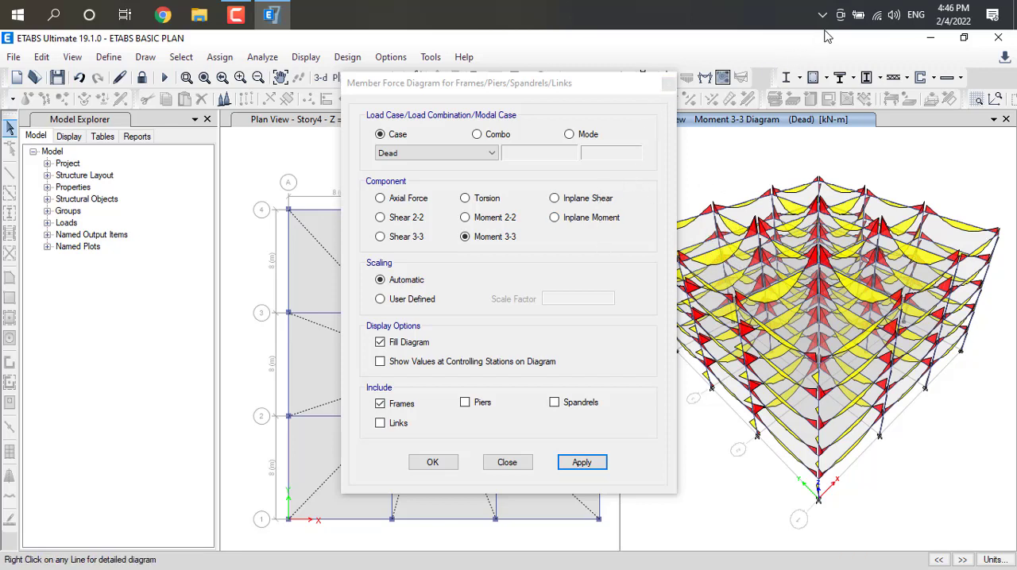
{"action": "key", "text": "F10"}
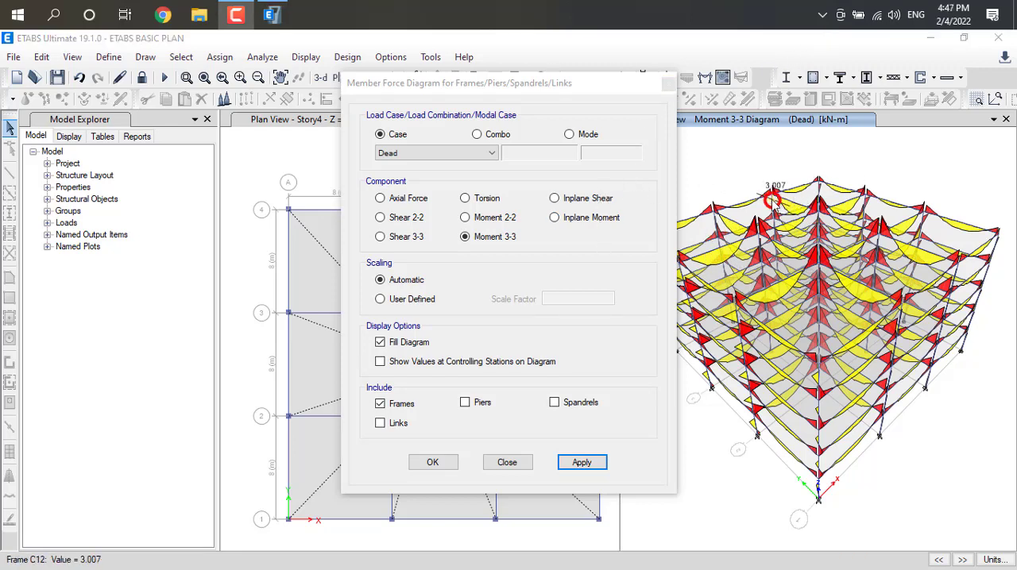
{"action": "mouse_move", "coordinate": [735, 226]}
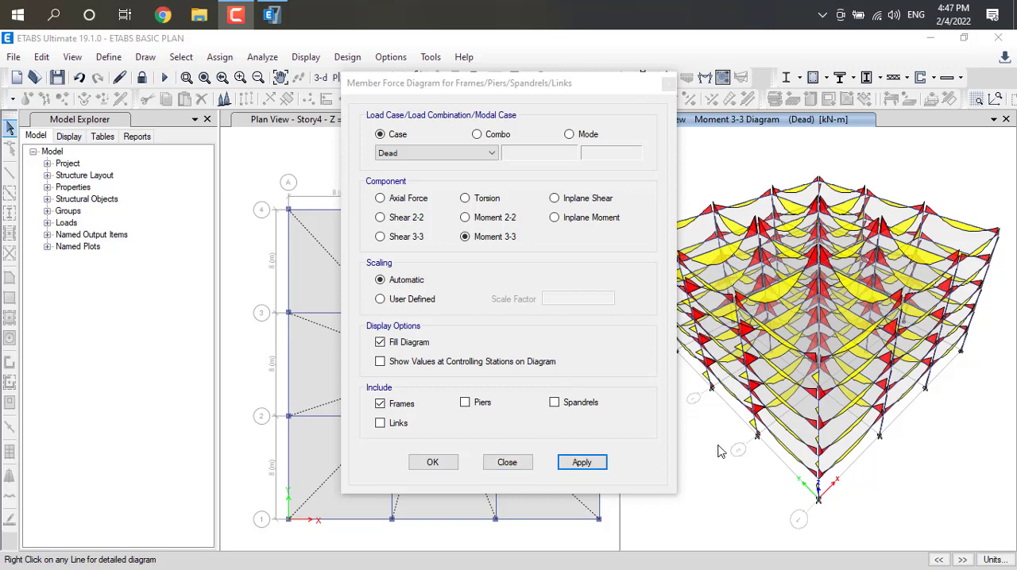
{"action": "mouse_move", "coordinate": [895, 338]}
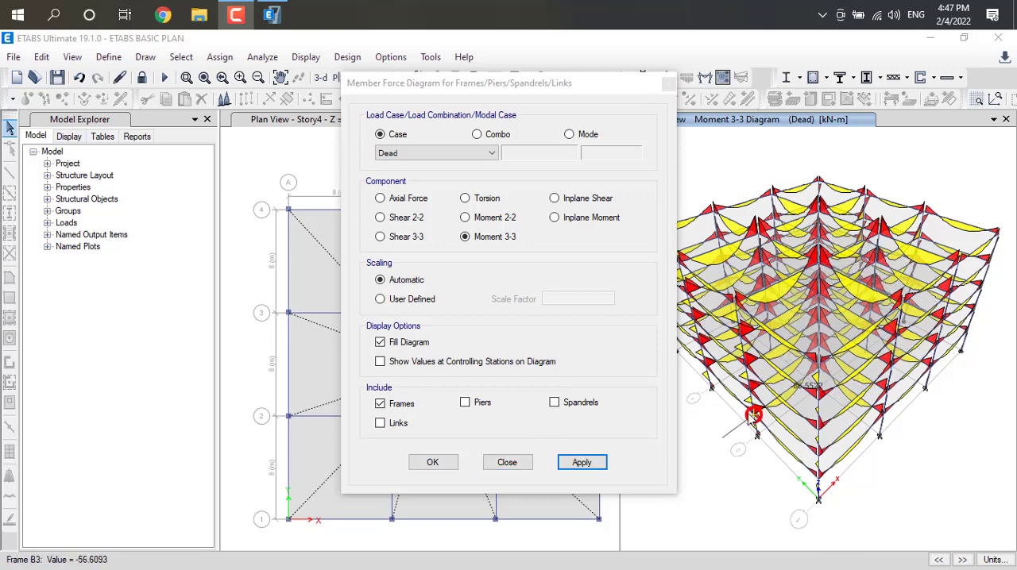
{"action": "left_click", "coordinate": [506, 463]}
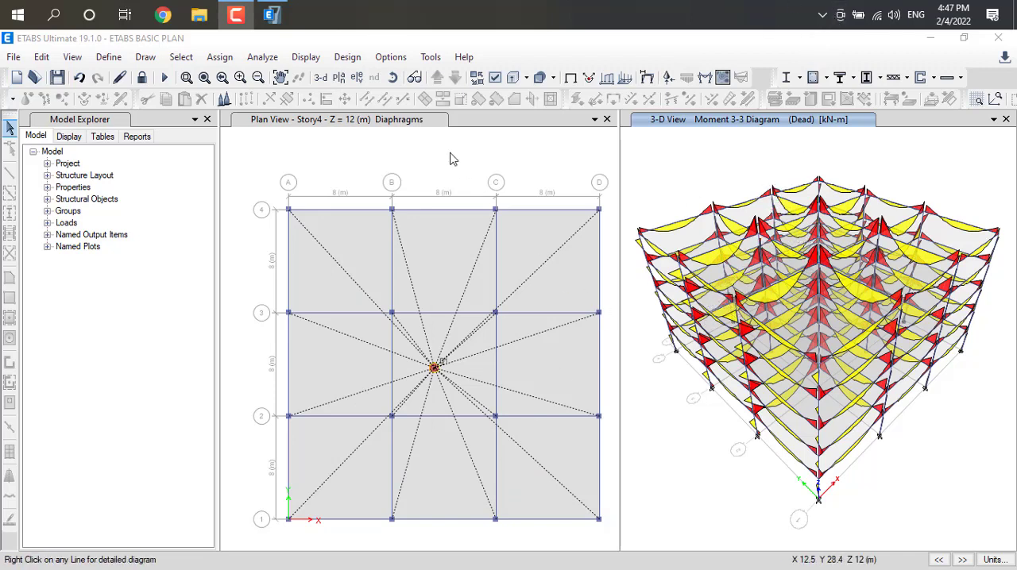
Open the selection of model definition and design data tables for display.
{"action": "left_click", "coordinate": [306, 57]}
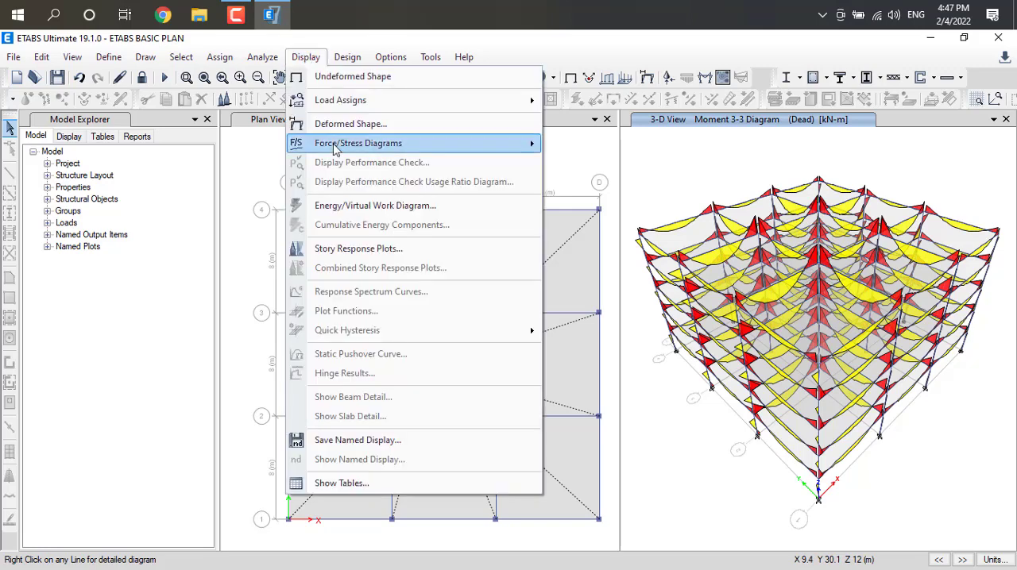
{"action": "left_click", "coordinate": [358, 481]}
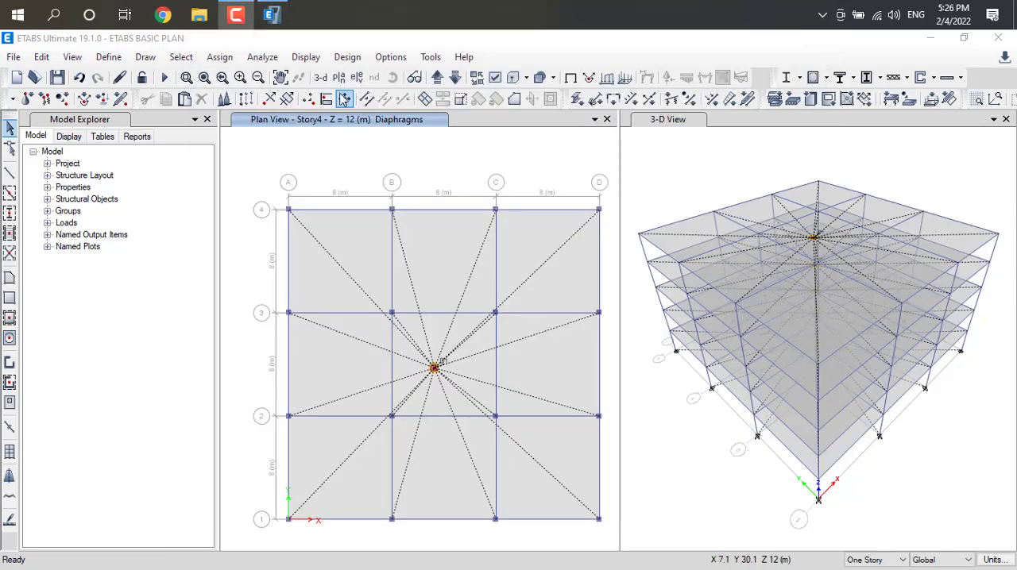
{"action": "left_click", "coordinate": [319, 61]}
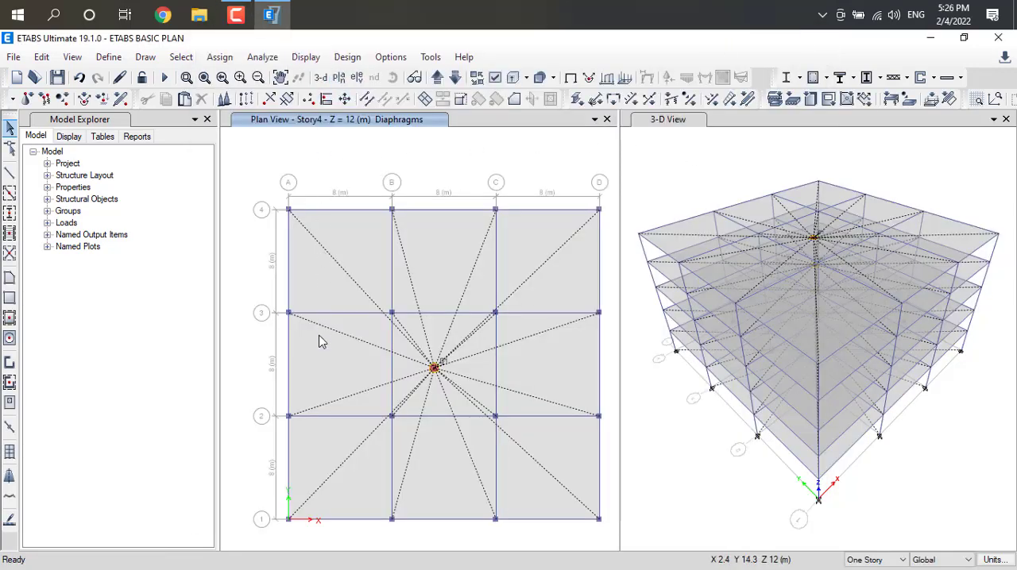
{"action": "left_click", "coordinate": [313, 60]}
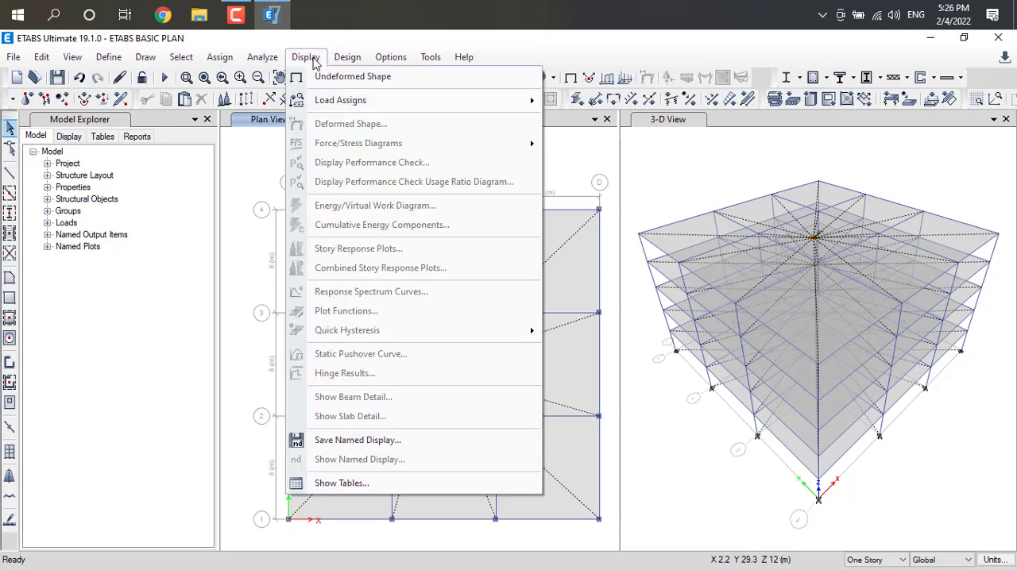
{"action": "left_click", "coordinate": [371, 485]}
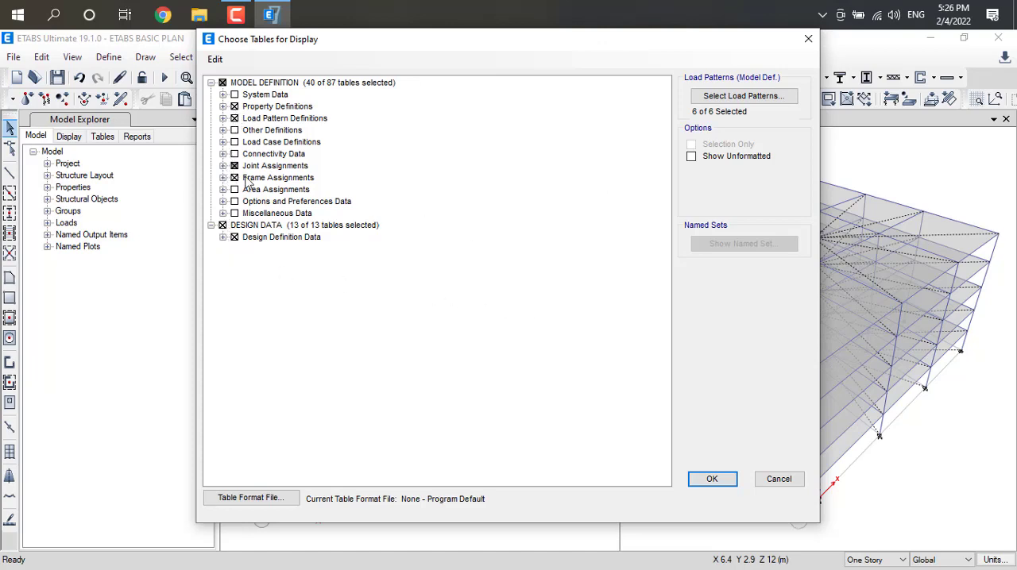
Display the selected tables and view the Composite Column Design Preferences - AISC 360-16 and Frame Section Property Definitions - Steel I/Wide Flange tables.
{"action": "left_click", "coordinate": [724, 482]}
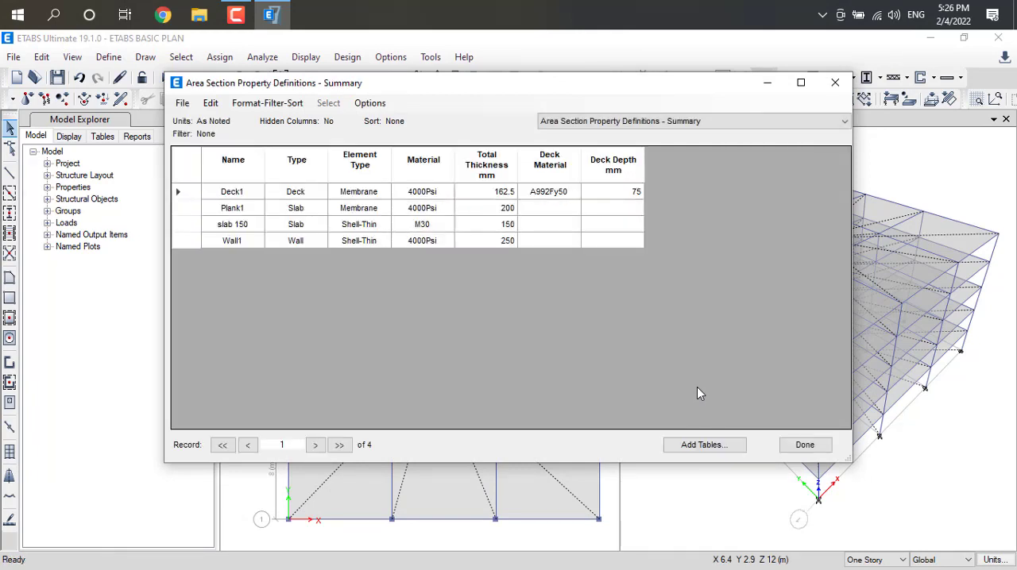
{"action": "left_click", "coordinate": [821, 124]}
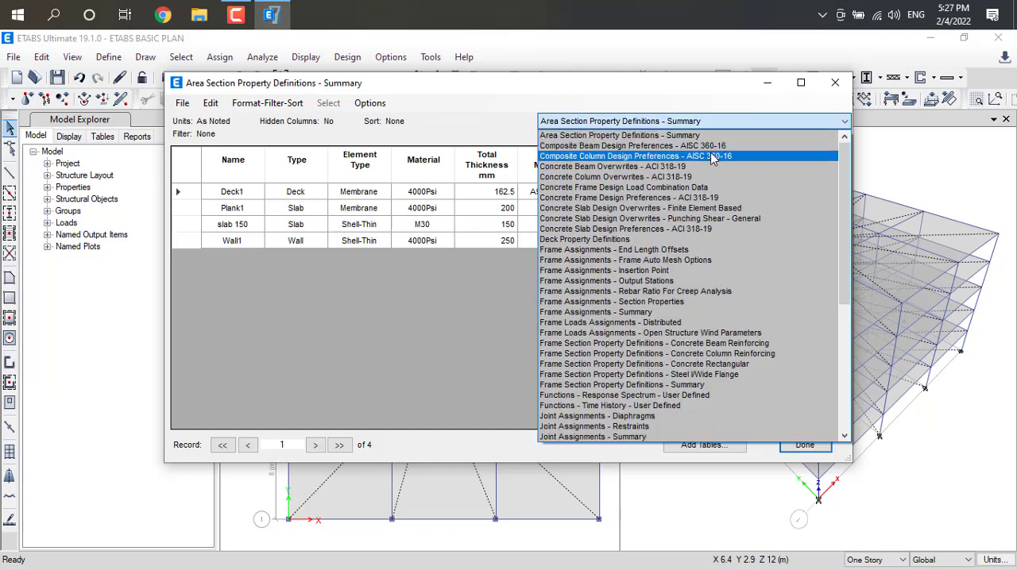
{"action": "left_click", "coordinate": [666, 158]}
{"action": "left_click", "coordinate": [778, 120]}
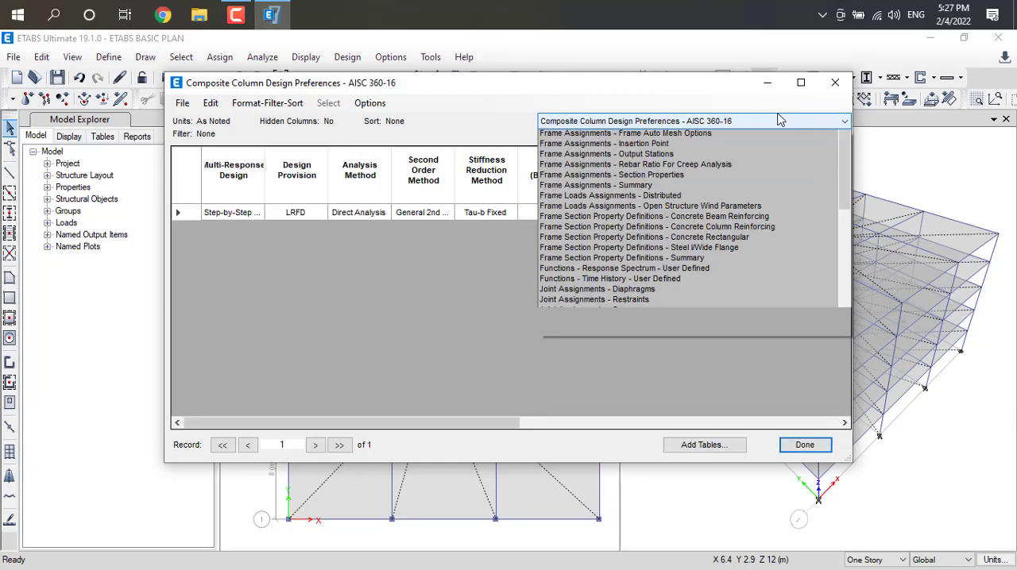
{"action": "left_click", "coordinate": [659, 359]}
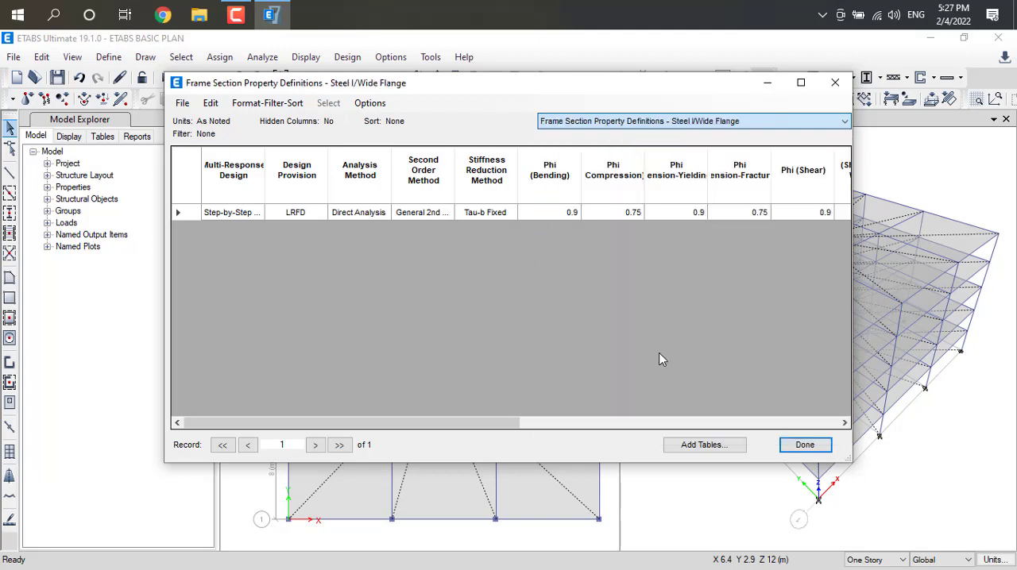
Show the Steel Frame Design Overwrites - AISC 360-16 table and look through its beam records story by story.
{"action": "left_click", "coordinate": [794, 124]}
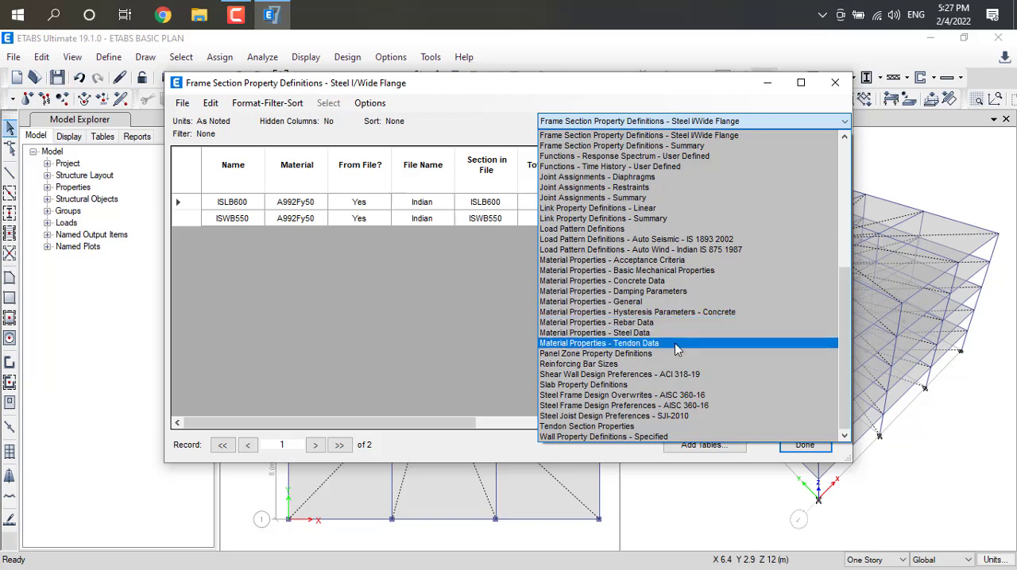
{"action": "left_click", "coordinate": [659, 395]}
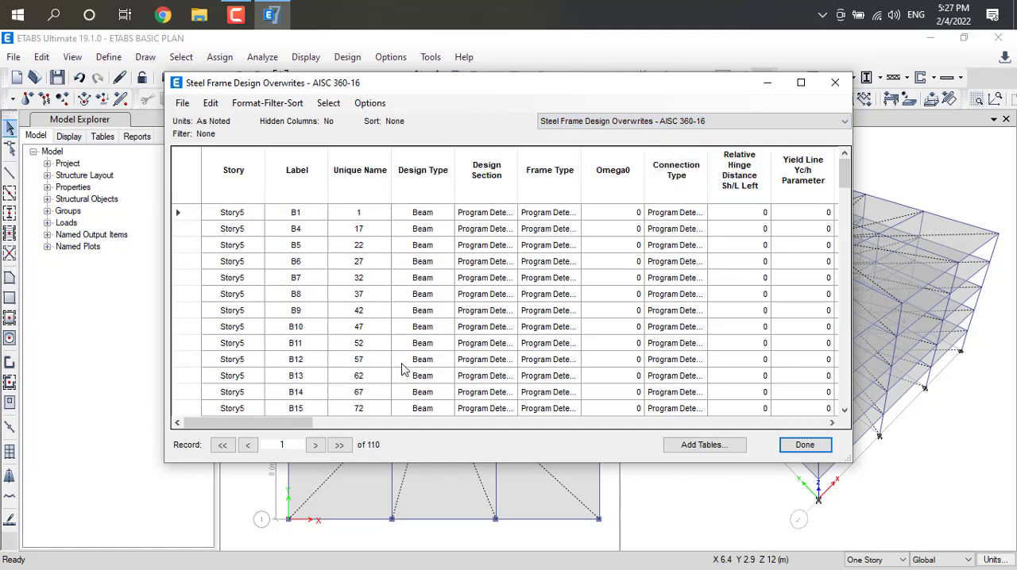
{"action": "scroll", "coordinate": [379, 317], "scroll_direction": "down", "scroll_amount": 7}
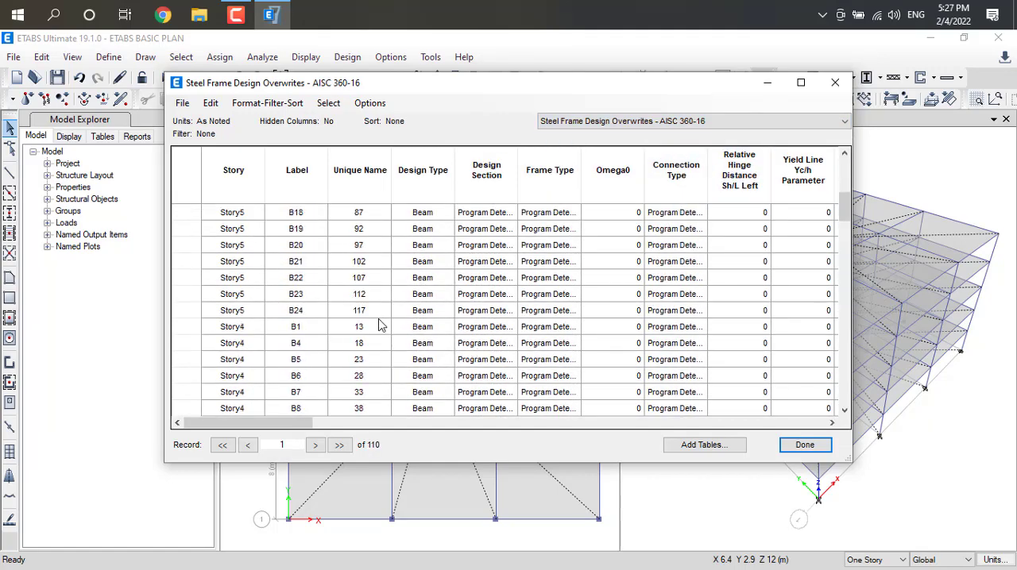
{"action": "scroll", "coordinate": [379, 325], "scroll_direction": "down", "scroll_amount": 9}
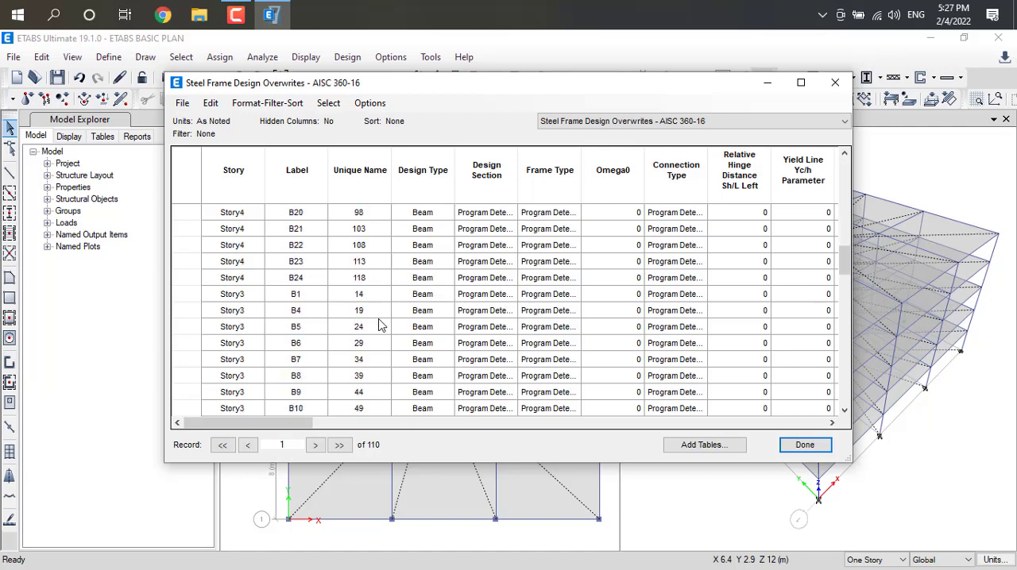
{"action": "scroll", "coordinate": [379, 325], "scroll_direction": "down", "scroll_amount": 8}
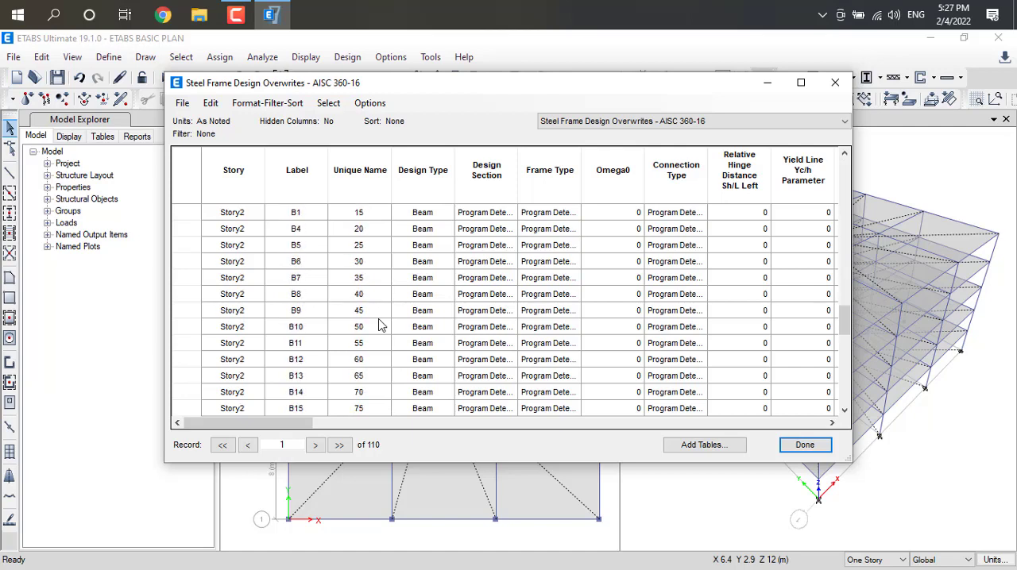
{"action": "scroll", "coordinate": [379, 326], "scroll_direction": "down", "scroll_amount": 2}
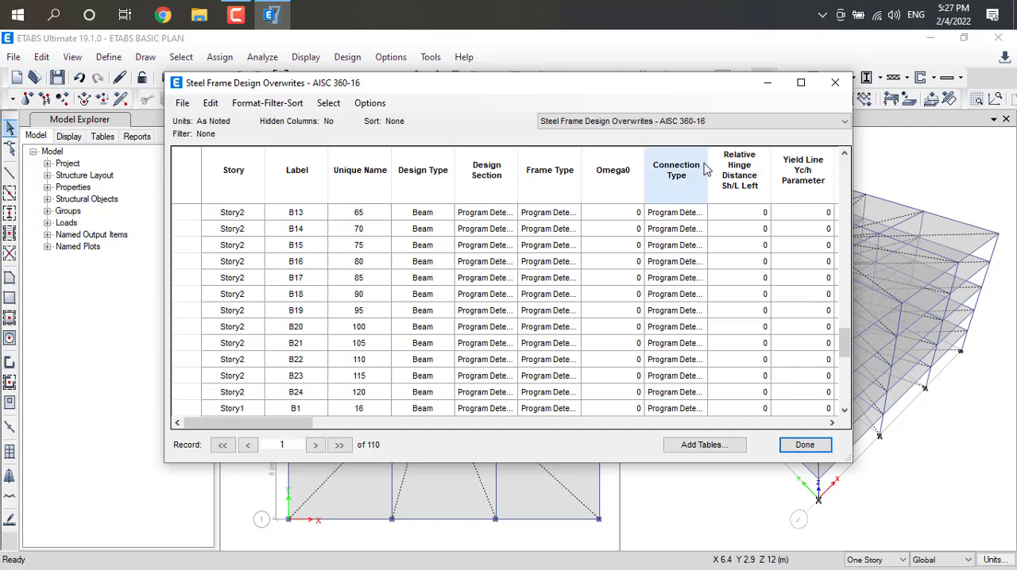
Show the Steel Frame Design Preferences - AISC 360-16 table and select its record.
{"action": "left_click", "coordinate": [746, 122]}
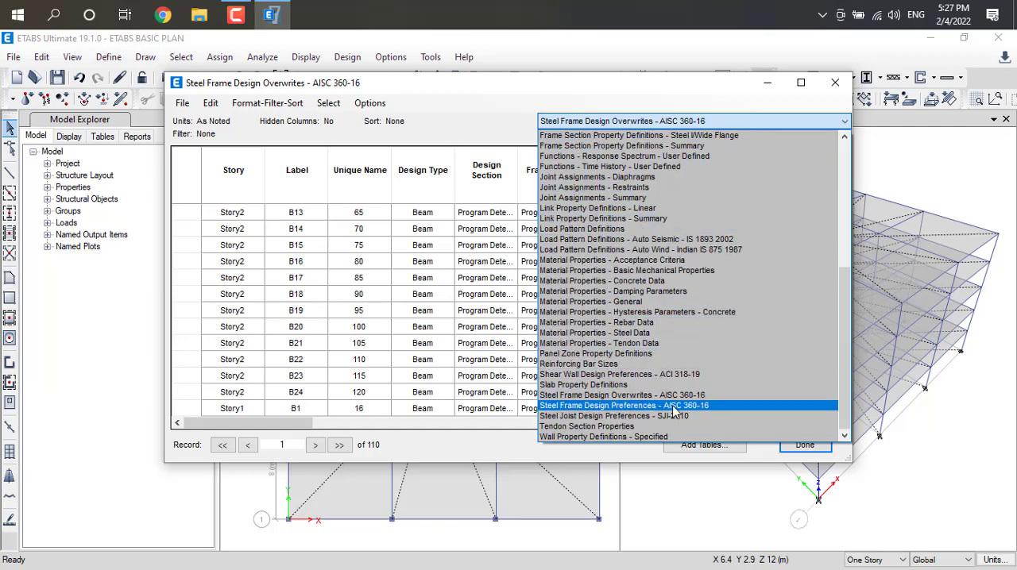
{"action": "left_click", "coordinate": [623, 406]}
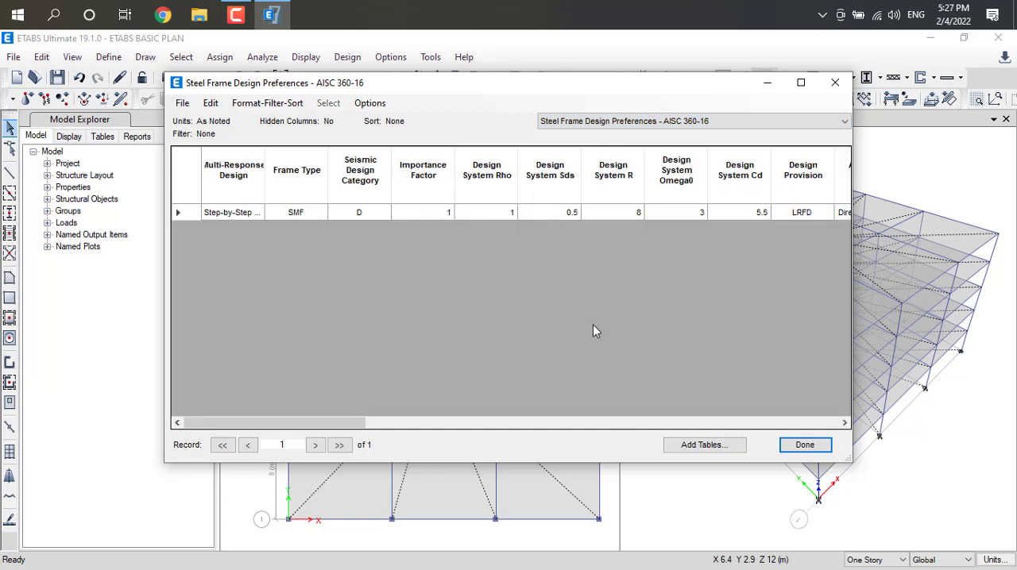
{"action": "left_click", "coordinate": [177, 214]}
Show the Material Properties - Tendon Data table and the Tendon Section Properties table.
{"action": "left_click", "coordinate": [844, 121]}
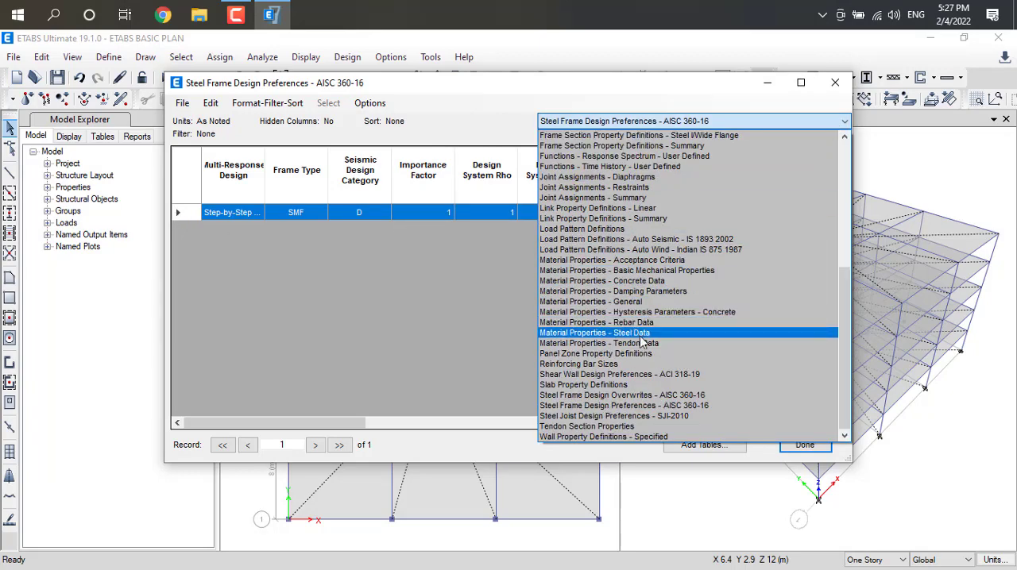
{"action": "left_click", "coordinate": [644, 343]}
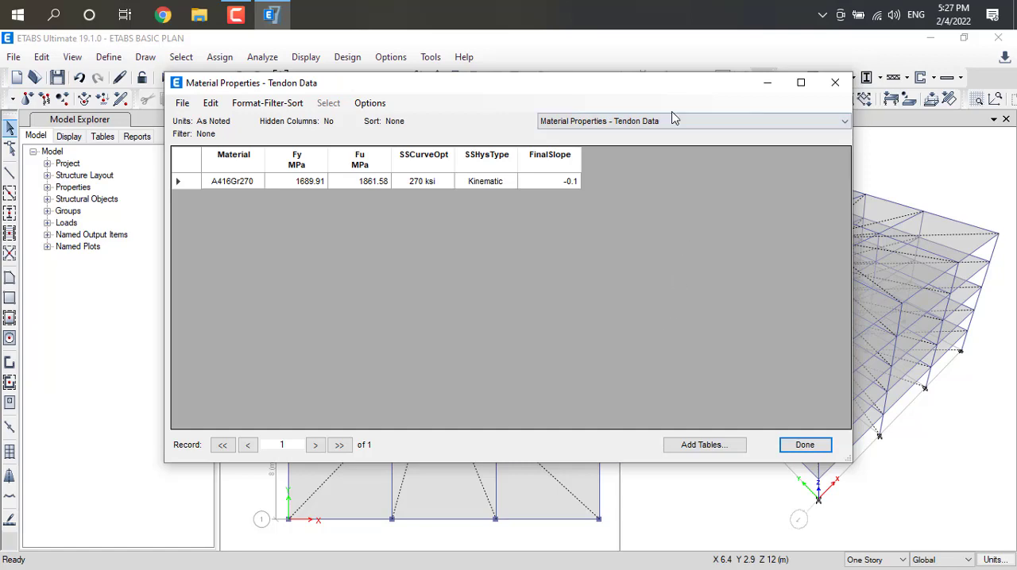
{"action": "left_click", "coordinate": [672, 119]}
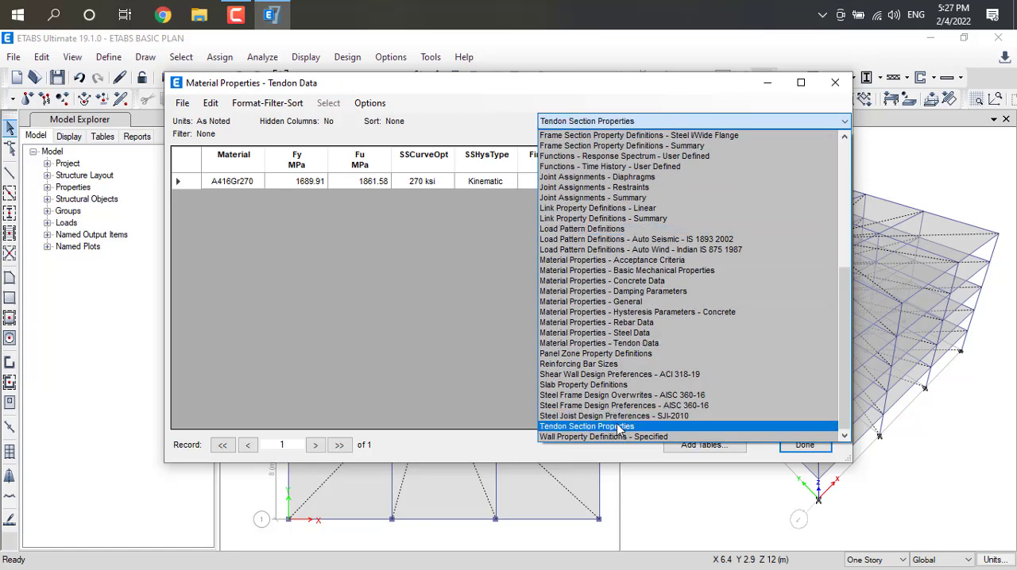
{"action": "left_click", "coordinate": [619, 427]}
Show the user-defined Time History functions table, plus the Auto Seismic - IS 1893 2002 and Auto Wind - Indian IS 875 1987 load pattern tables.
{"action": "left_click", "coordinate": [699, 123]}
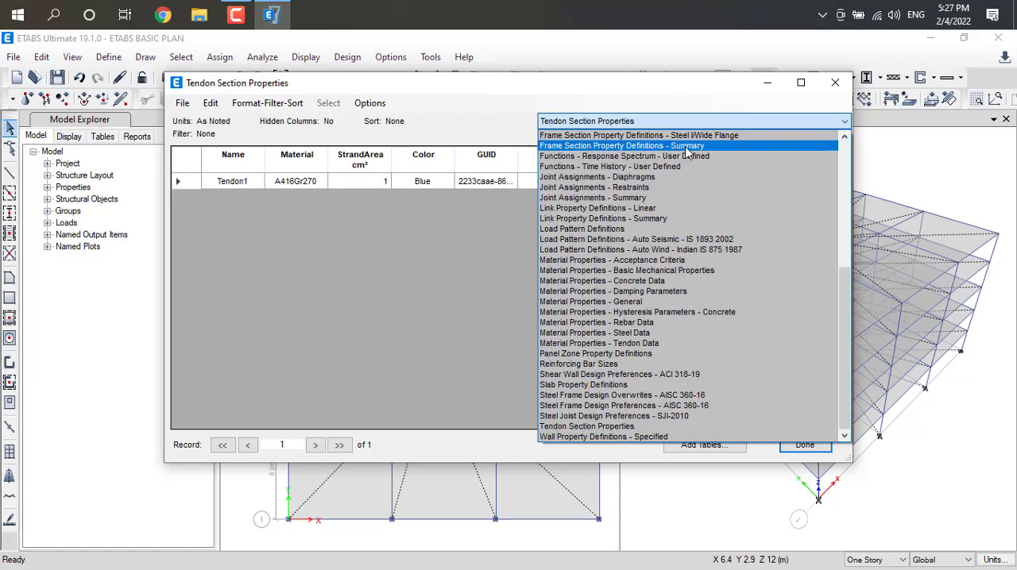
{"action": "left_click", "coordinate": [662, 157]}
{"action": "left_click", "coordinate": [688, 122]}
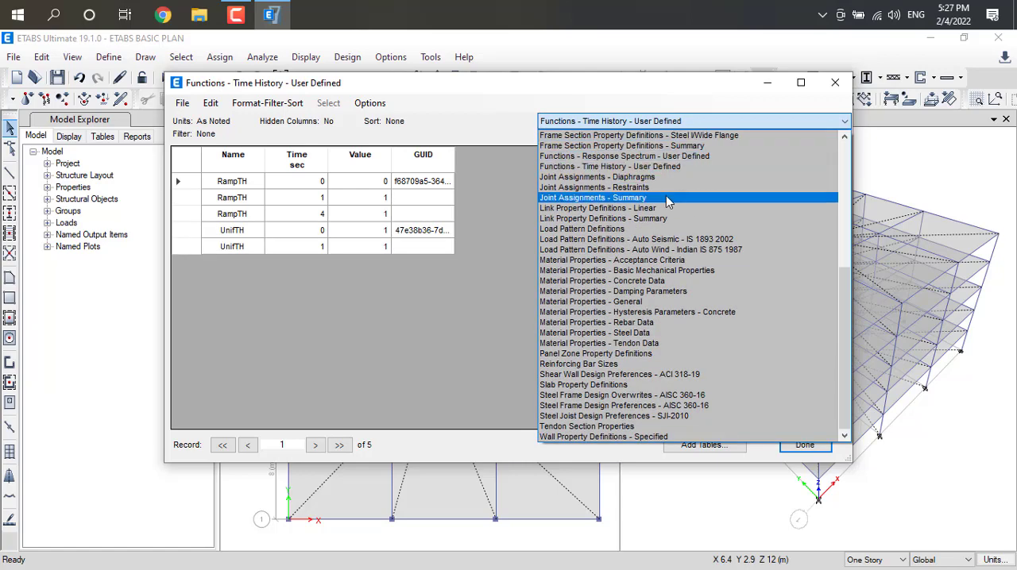
{"action": "left_click", "coordinate": [660, 239]}
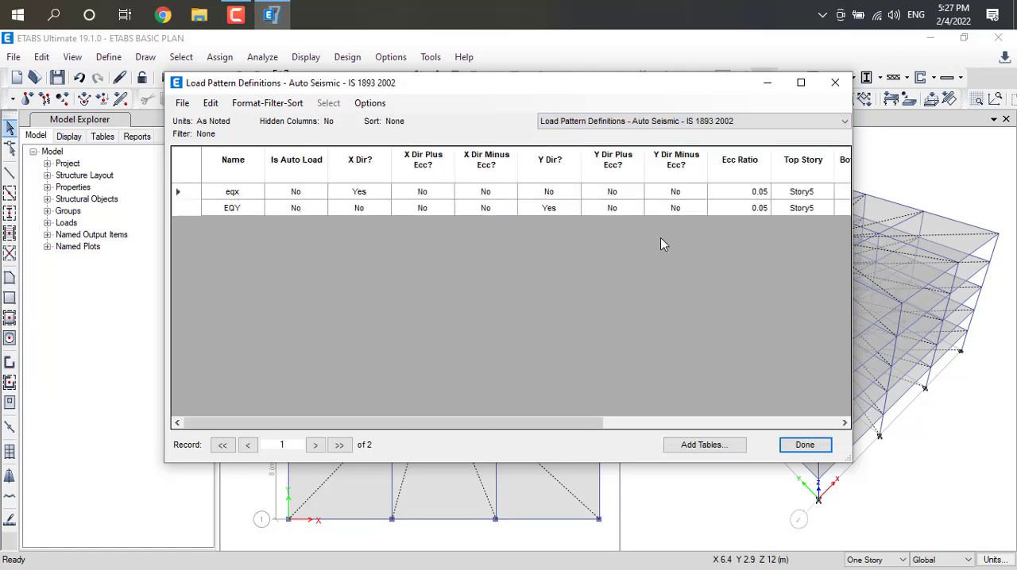
{"action": "left_click", "coordinate": [754, 123]}
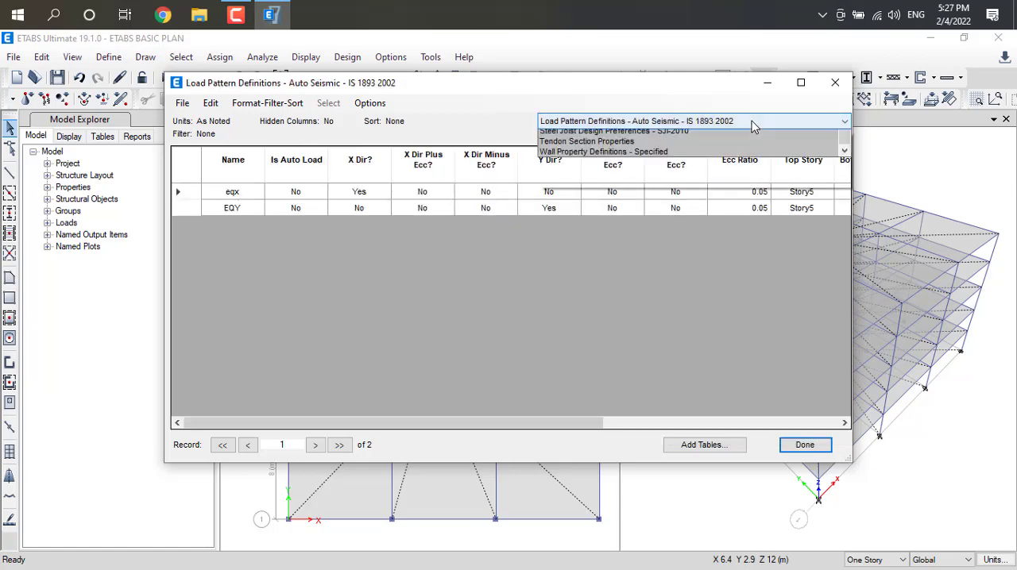
{"action": "left_click", "coordinate": [707, 251]}
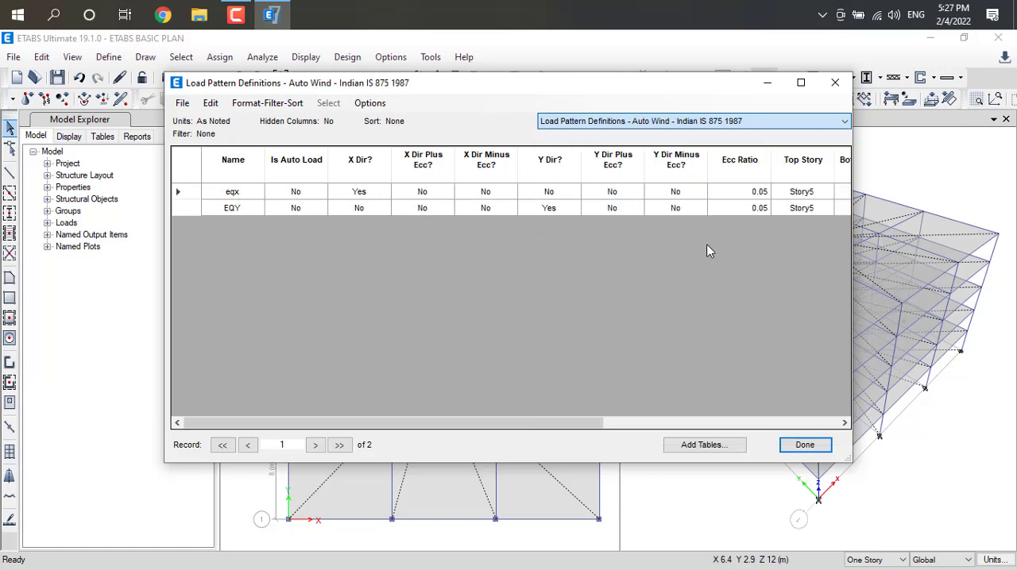
Show the Wall Property Definitions - Specified table and the Material Properties - Damping Parameters table.
{"action": "left_click", "coordinate": [752, 122]}
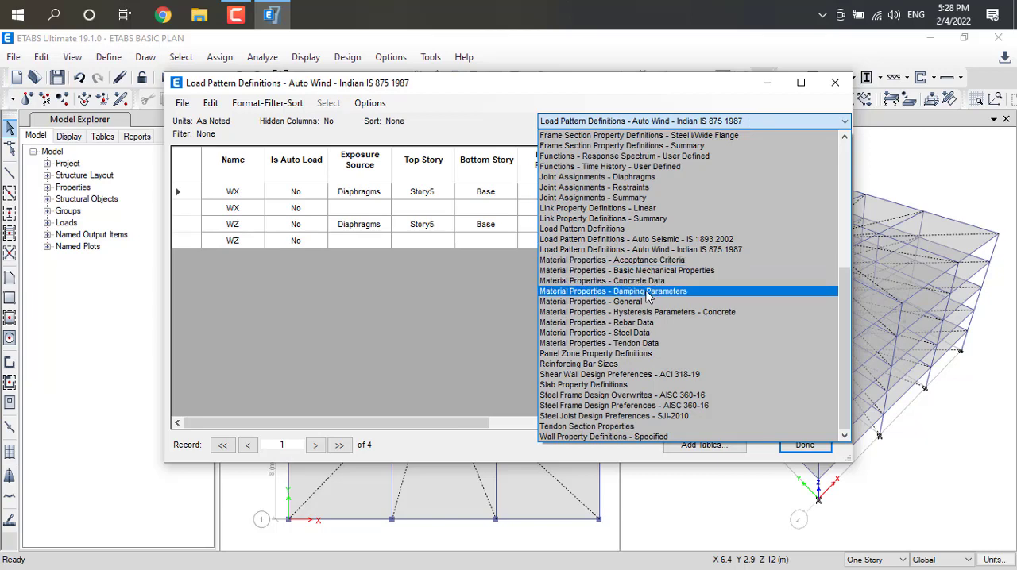
{"action": "left_click", "coordinate": [624, 437]}
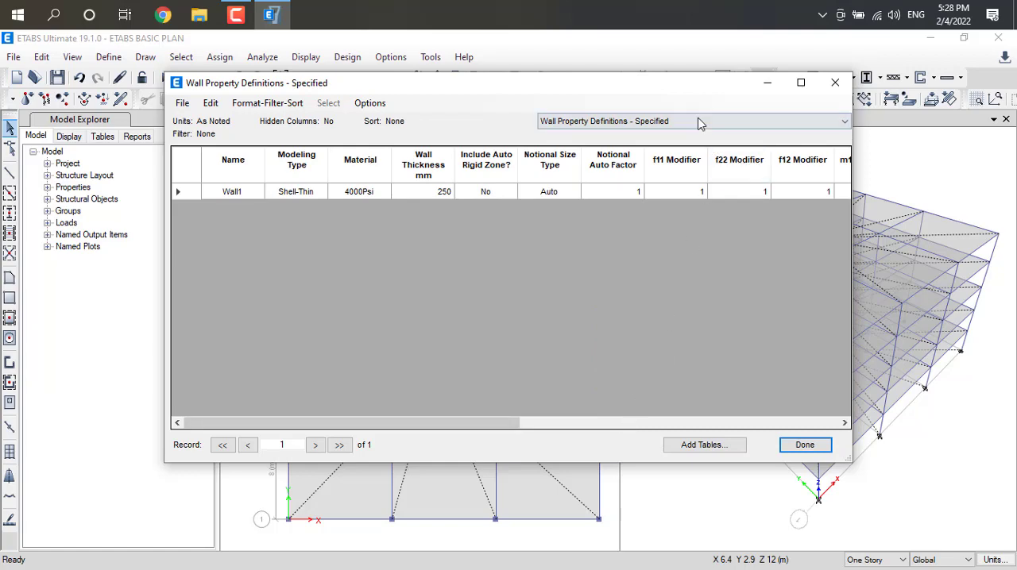
{"action": "left_click", "coordinate": [699, 122]}
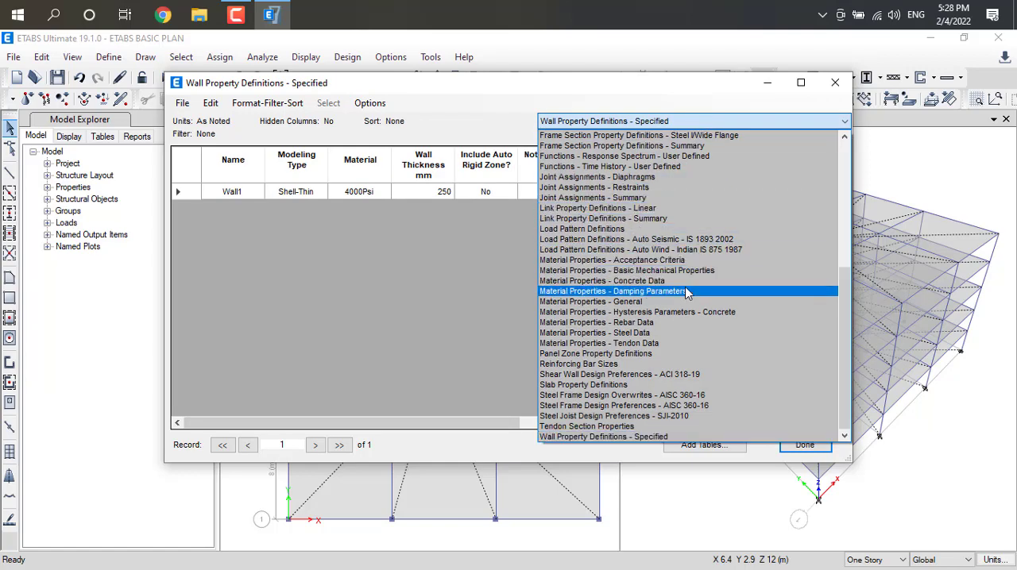
{"action": "left_click", "coordinate": [687, 291]}
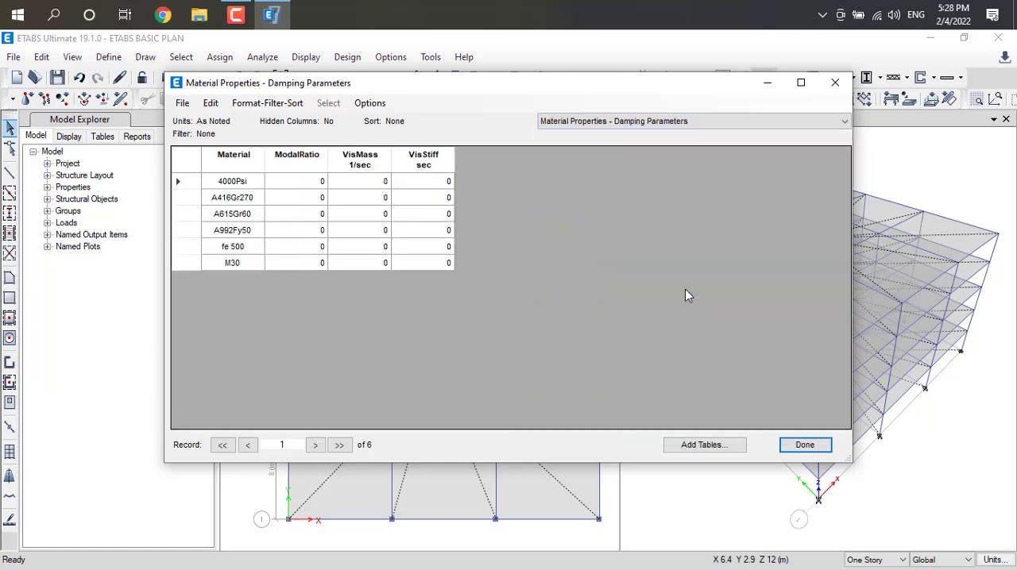
Show the Functions - Time History - User Defined table again and the Frame Section Property Definitions - Summary table.
{"action": "left_click", "coordinate": [683, 122]}
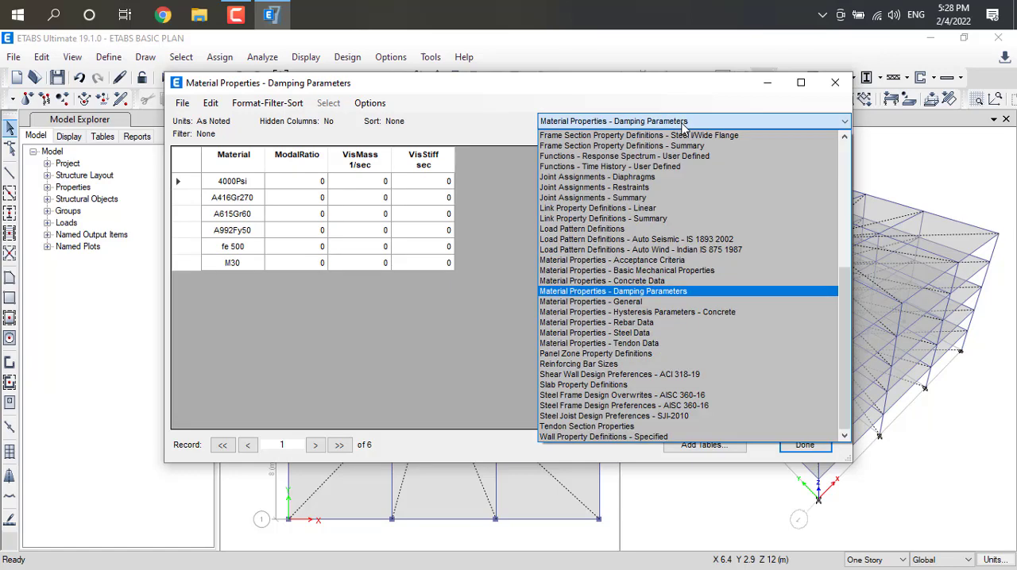
{"action": "left_click", "coordinate": [636, 167]}
{"action": "left_click", "coordinate": [668, 122]}
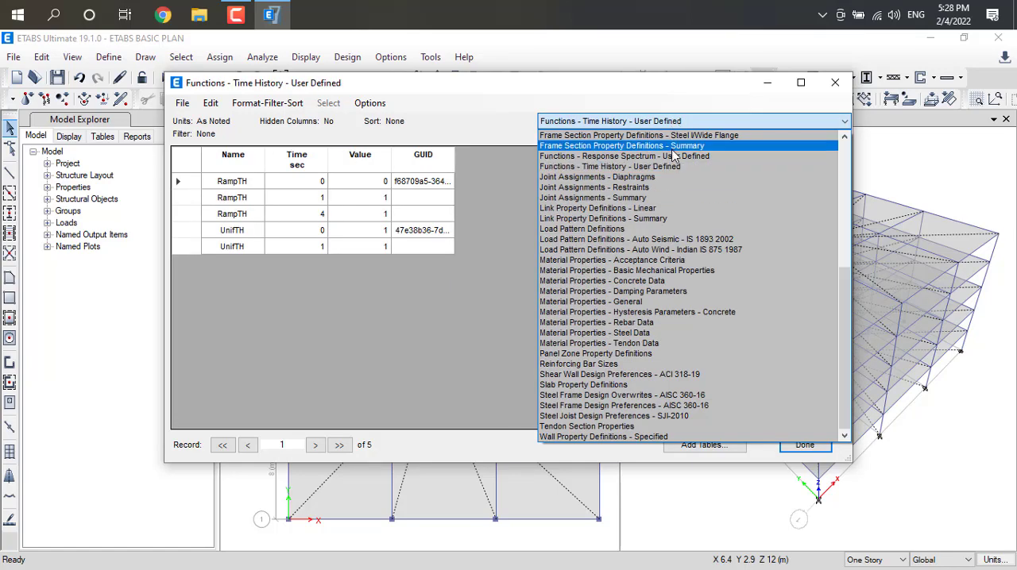
{"action": "left_click", "coordinate": [670, 148]}
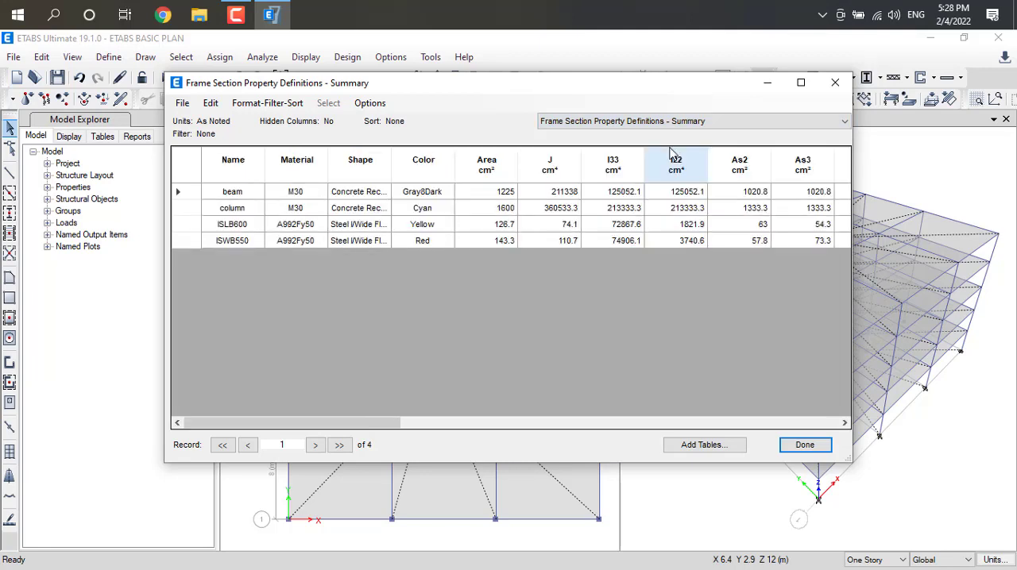